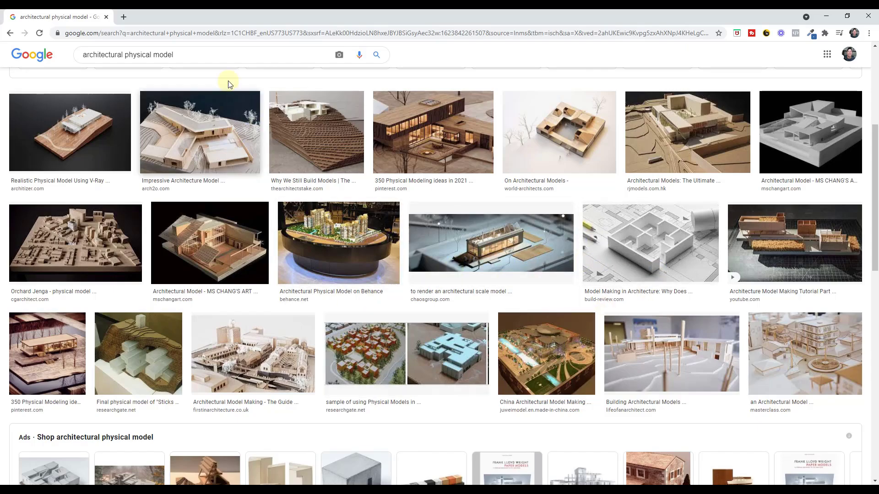
Review the architectural physical model reference images, then switch to SketchUp and start the Enscape live render of the model
{"action": "scroll", "coordinate": [319, 311], "scroll_direction": "down", "scroll_amount": 10}
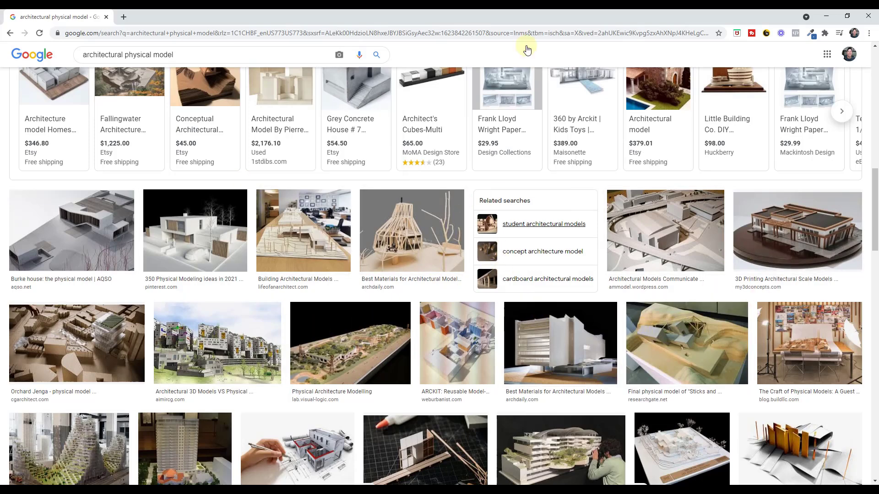
{"action": "left_click_drag", "start_coordinate": [544, 13], "coordinate": [0, 270]}
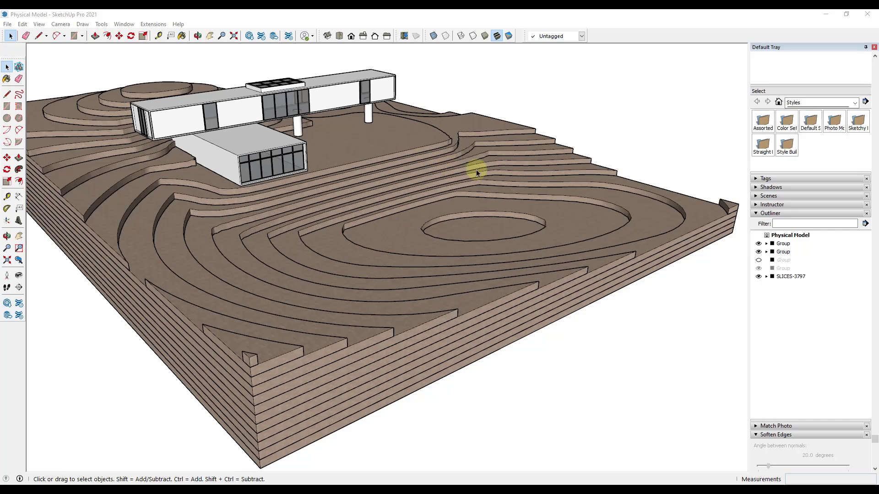
{"action": "left_click", "coordinate": [576, 85]}
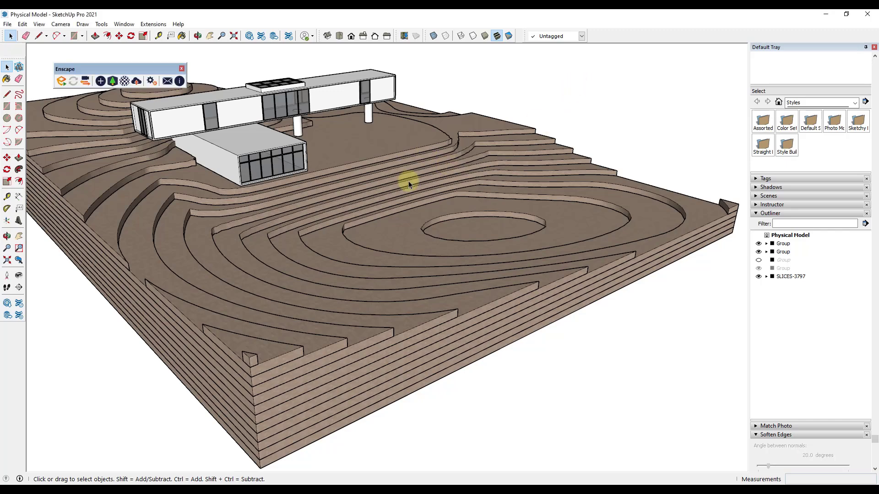
{"action": "left_click", "coordinate": [60, 82]}
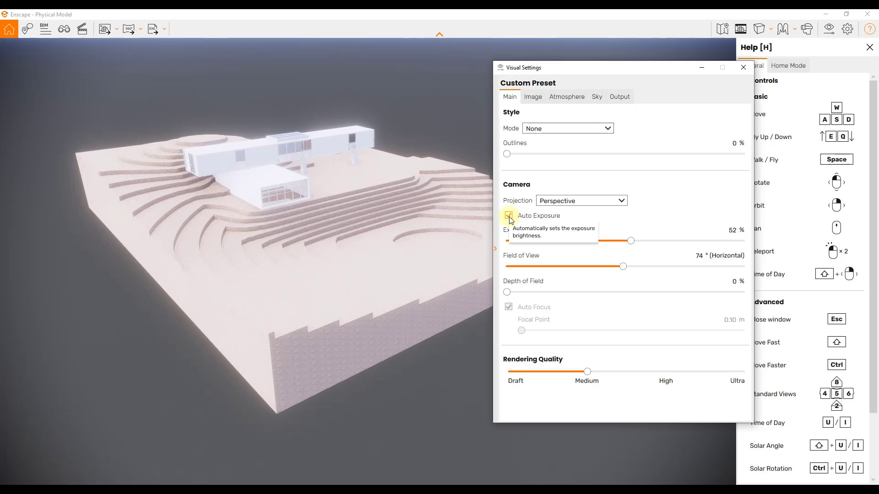
Load the studio_small_02_4k_HDRI_Haven.hdr file as the Enscape sky's skybox
{"action": "left_click", "coordinate": [597, 97]}
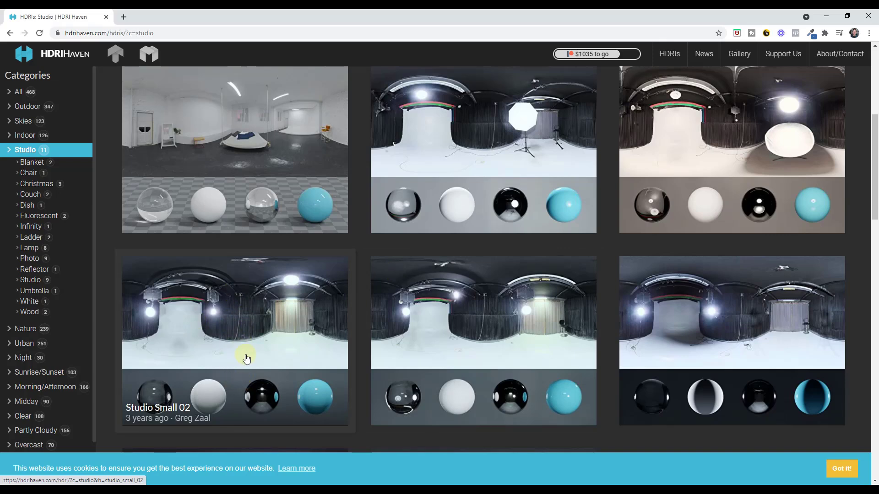
{"action": "left_click", "coordinate": [826, 16]}
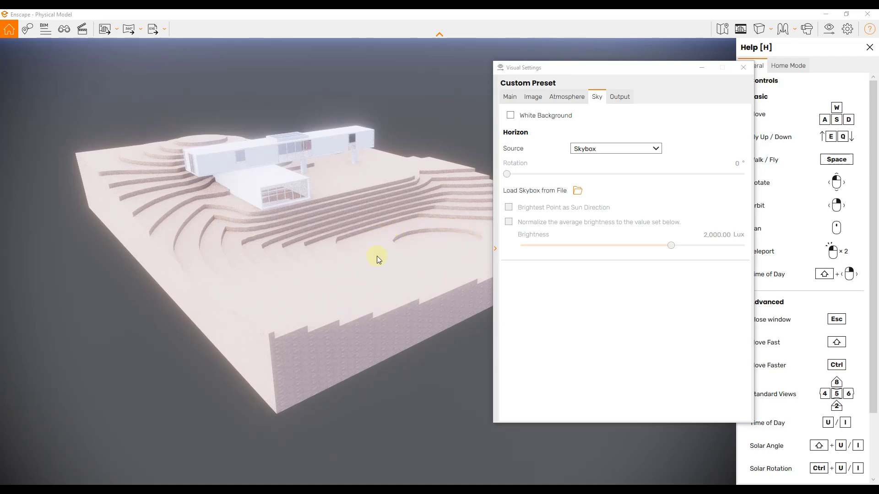
{"action": "left_click", "coordinate": [578, 192]}
{"action": "double_click", "coordinate": [598, 208]}
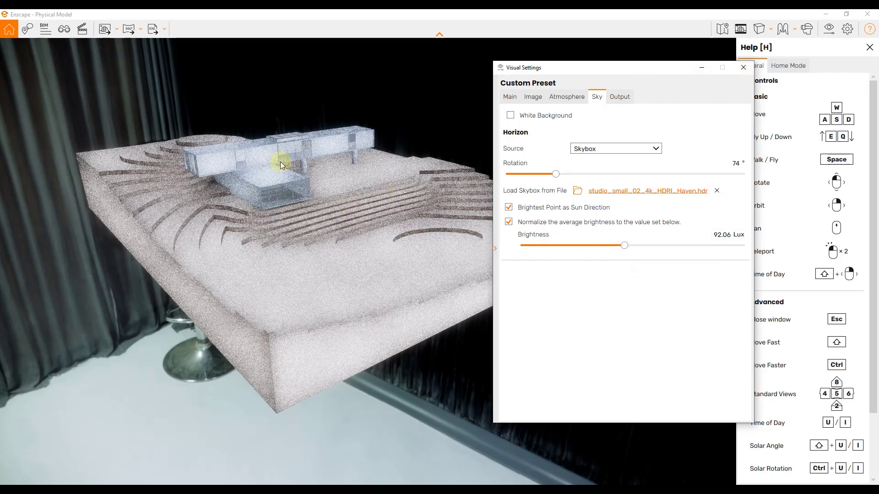
Inspect the model under the studio skybox in the render, then close the visual settings and return to SketchUp
{"action": "left_click_drag", "start_coordinate": [592, 72], "coordinate": [664, 67]}
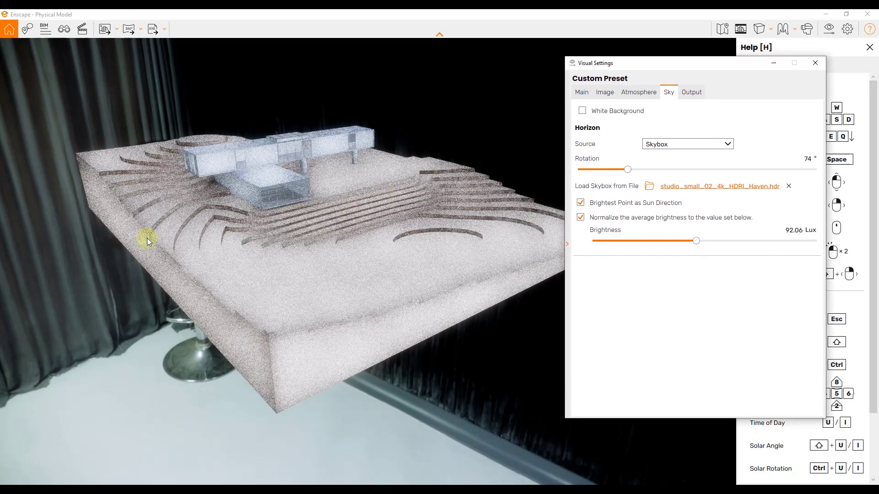
{"action": "left_click_drag", "start_coordinate": [357, 268], "coordinate": [344, 281]}
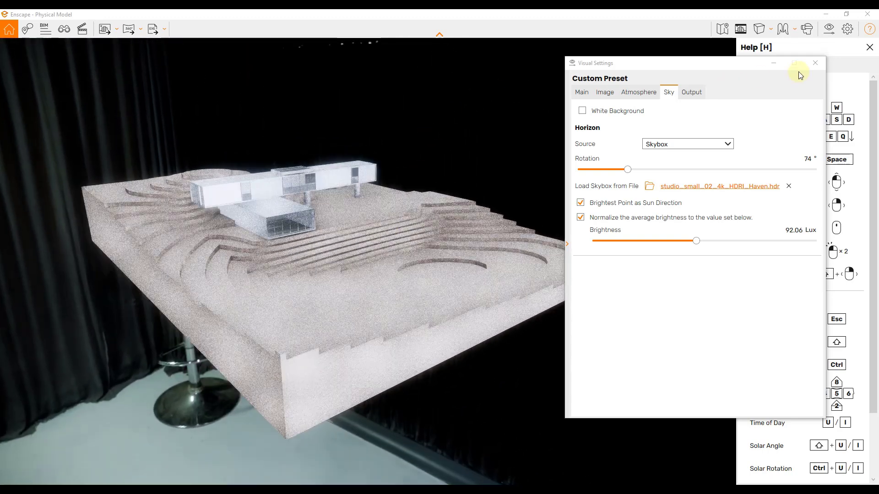
{"action": "left_click", "coordinate": [816, 63]}
{"action": "left_click", "coordinate": [826, 14]}
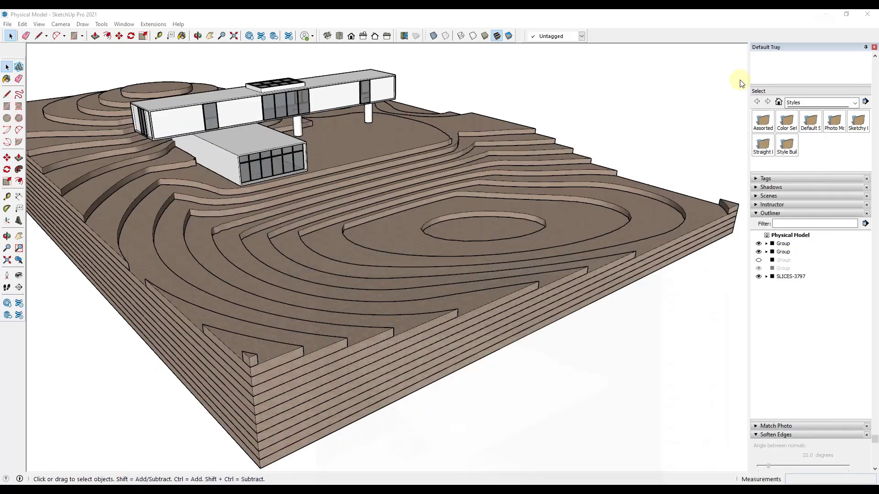
Draw a large ground rectangle of about 2450' by 1530' around the terrain model
{"action": "scroll", "coordinate": [435, 270], "scroll_direction": "down", "scroll_amount": 10}
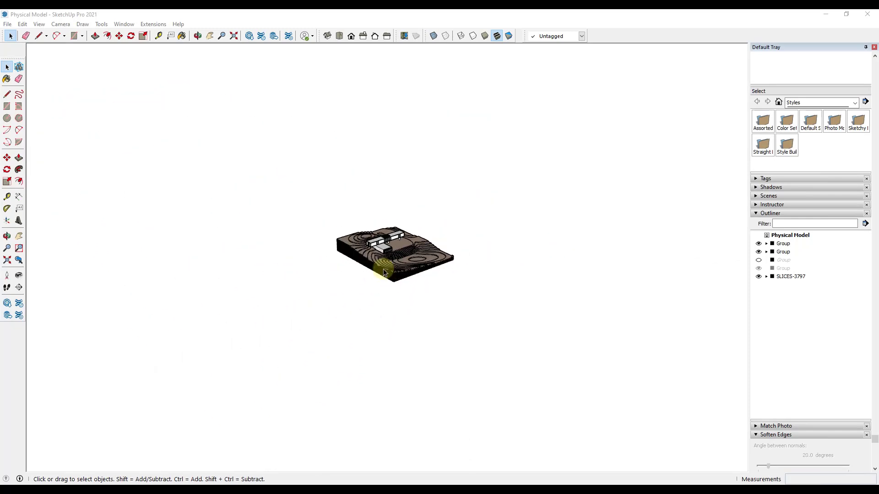
{"action": "key", "text": "r"}
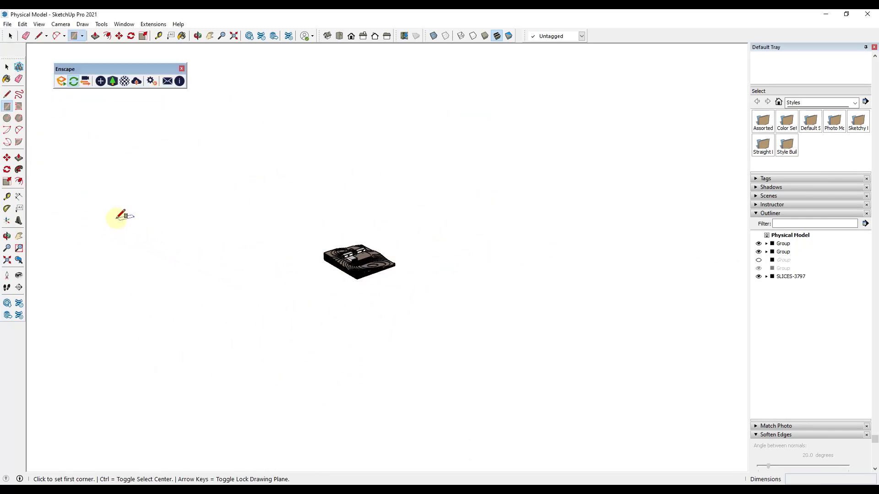
{"action": "left_click", "coordinate": [112, 217]}
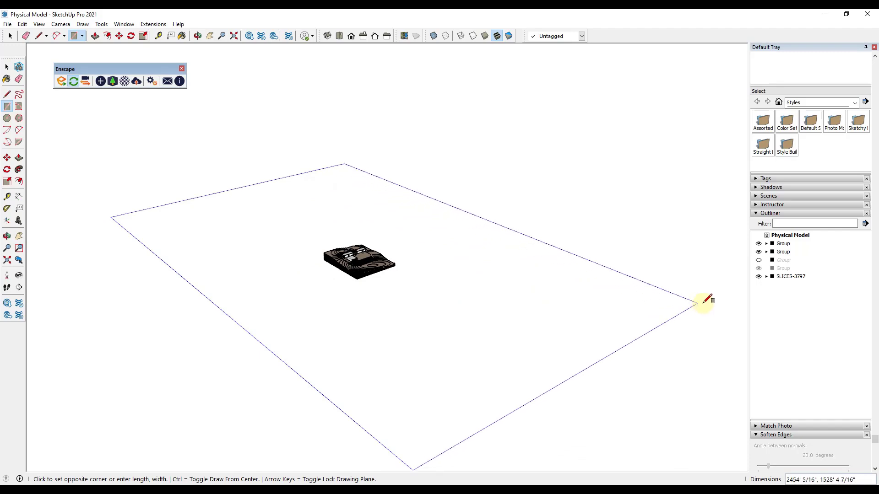
{"action": "left_click", "coordinate": [717, 297]}
{"action": "key", "text": "space"}
Move the ground rectangle down so it meets the bottom front corner of the terrain model
{"action": "middle_click_drag", "start_coordinate": [394, 312], "coordinate": [292, 278]}
{"action": "left_click", "coordinate": [291, 277]}
{"action": "key", "text": "m"}
{"action": "left_click", "coordinate": [311, 252]}
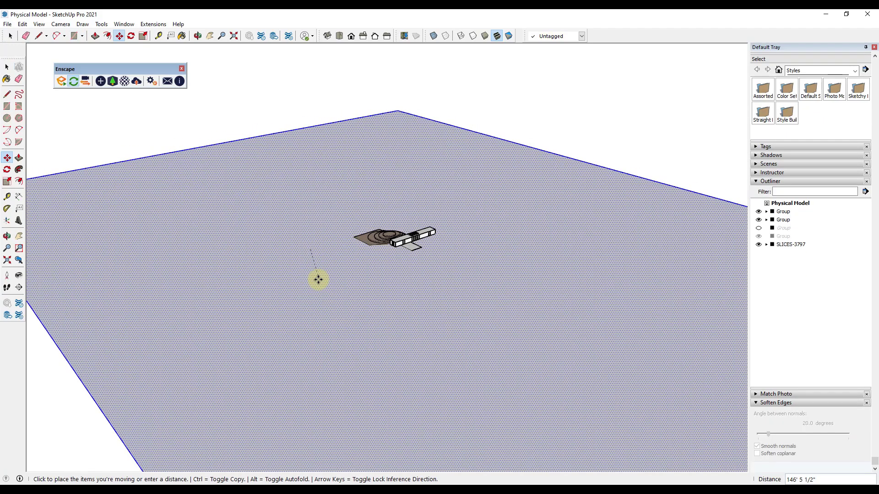
{"action": "left_click", "coordinate": [319, 298]}
{"action": "scroll", "coordinate": [422, 298], "scroll_direction": "up", "scroll_amount": 6}
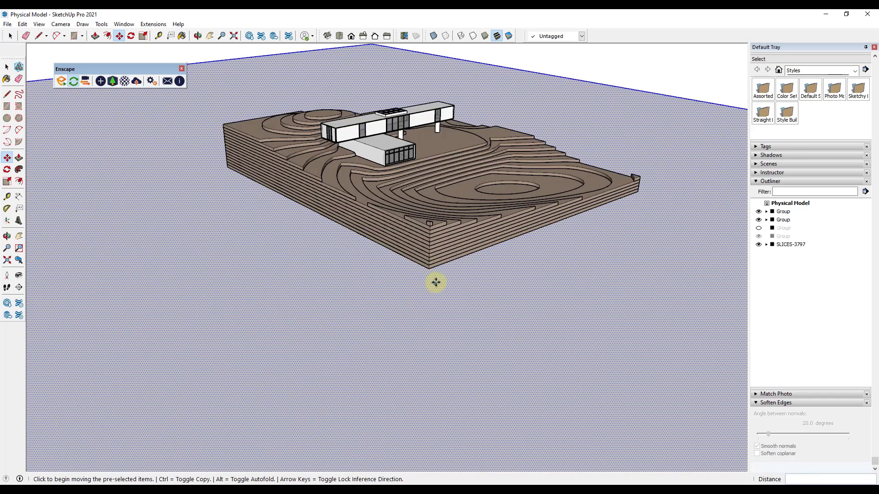
{"action": "left_click", "coordinate": [428, 277]}
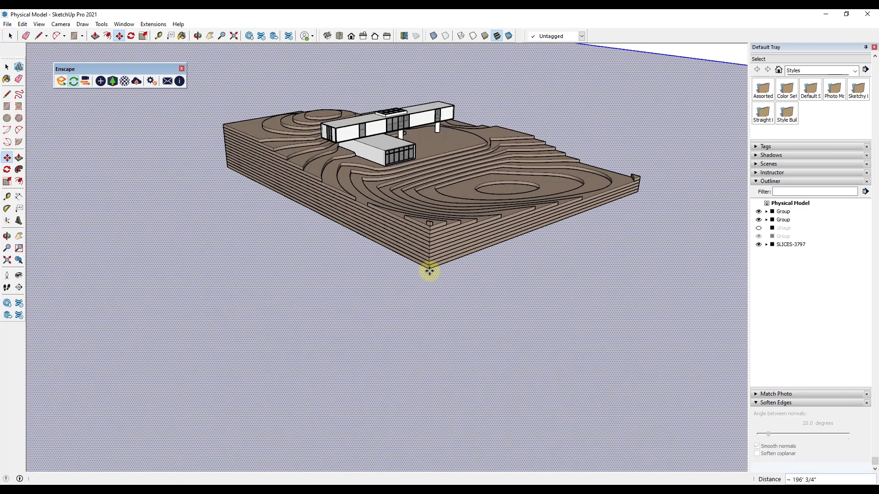
{"action": "left_click", "coordinate": [429, 269]}
Make the ground rectangle a group
{"action": "scroll", "coordinate": [437, 280], "scroll_direction": "down", "scroll_amount": 2}
{"action": "scroll", "coordinate": [433, 281], "scroll_direction": "down", "scroll_amount": 2}
{"action": "scroll", "coordinate": [540, 176], "scroll_direction": "up", "scroll_amount": 2}
{"action": "scroll", "coordinate": [549, 179], "scroll_direction": "down", "scroll_amount": 3}
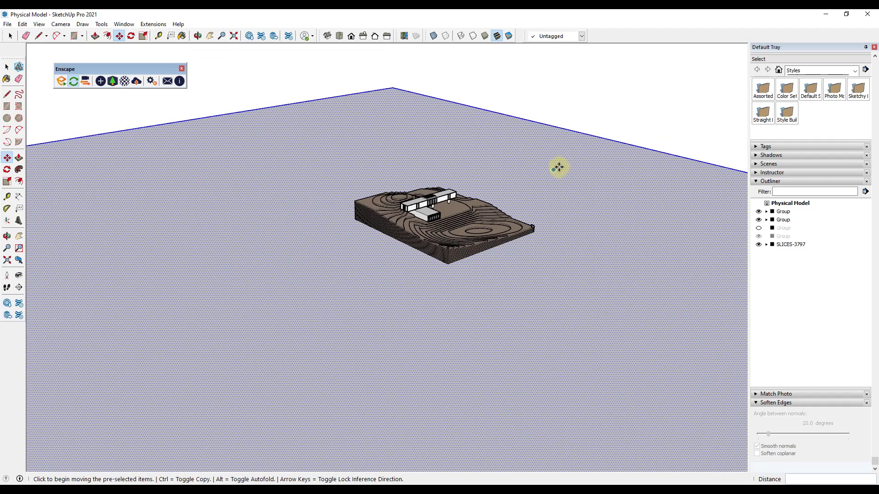
{"action": "key", "text": "space"}
{"action": "right_click", "coordinate": [565, 163]}
{"action": "left_click", "coordinate": [611, 242]}
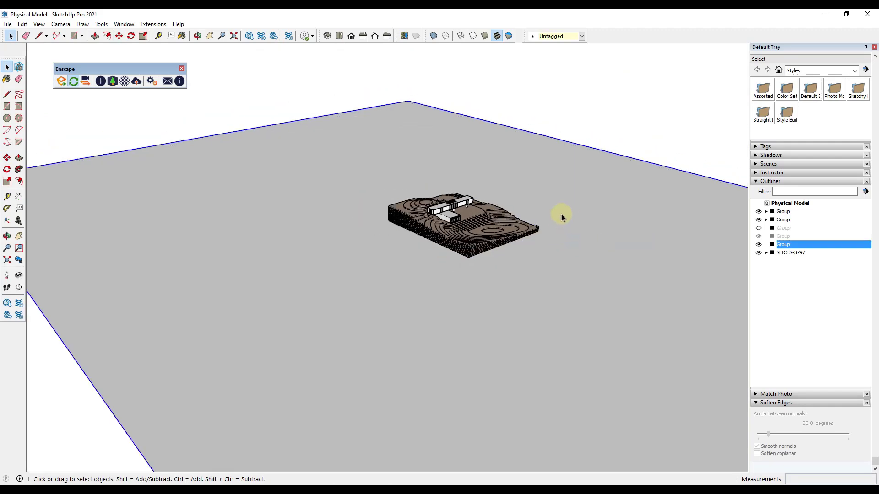
Check how the model sits on the ground plane in the Enscape render, then return to SketchUp
{"action": "scroll", "coordinate": [518, 213], "scroll_direction": "up", "scroll_amount": 2}
{"action": "scroll", "coordinate": [403, 238], "scroll_direction": "up", "scroll_amount": 2}
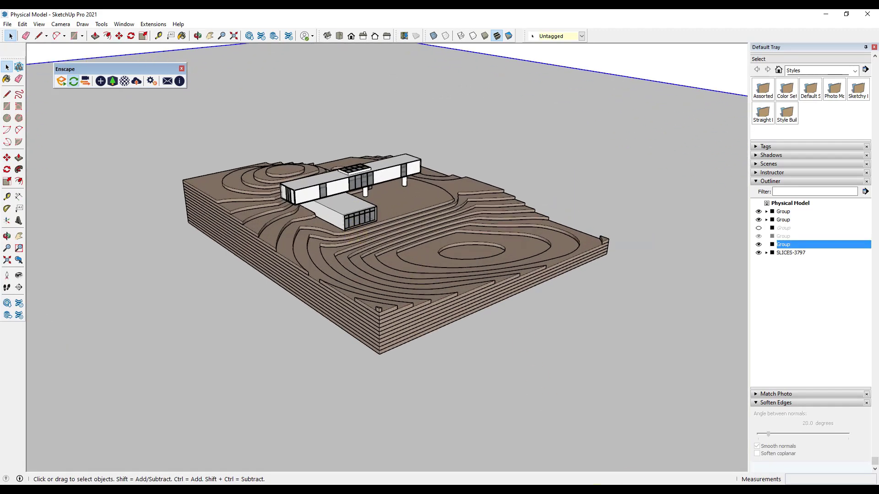
{"action": "left_click", "coordinate": [625, 441]}
{"action": "left_click_drag", "start_coordinate": [368, 316], "coordinate": [362, 317]}
{"action": "left_click", "coordinate": [825, 15]}
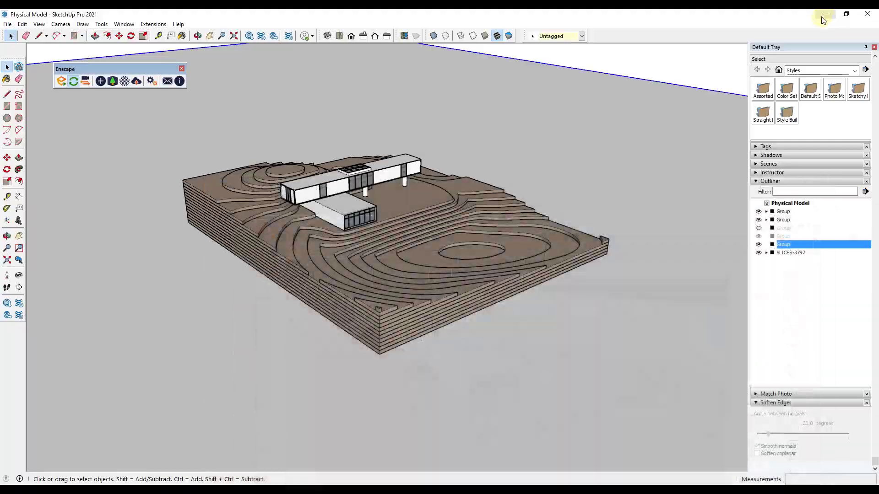
Place an Enscape rectangular light above the far end of the upper house volume, aimed straight down at its roof
{"action": "scroll", "coordinate": [366, 174], "scroll_direction": "up", "scroll_amount": 4}
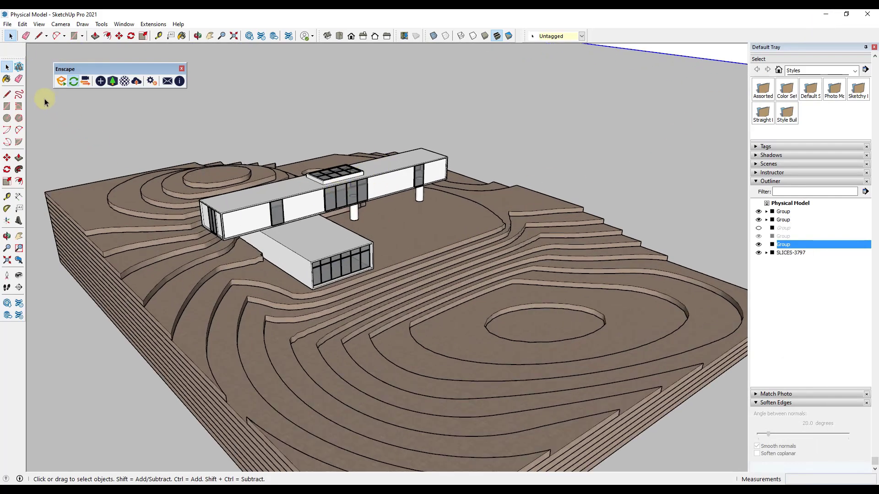
{"action": "left_click", "coordinate": [99, 81]}
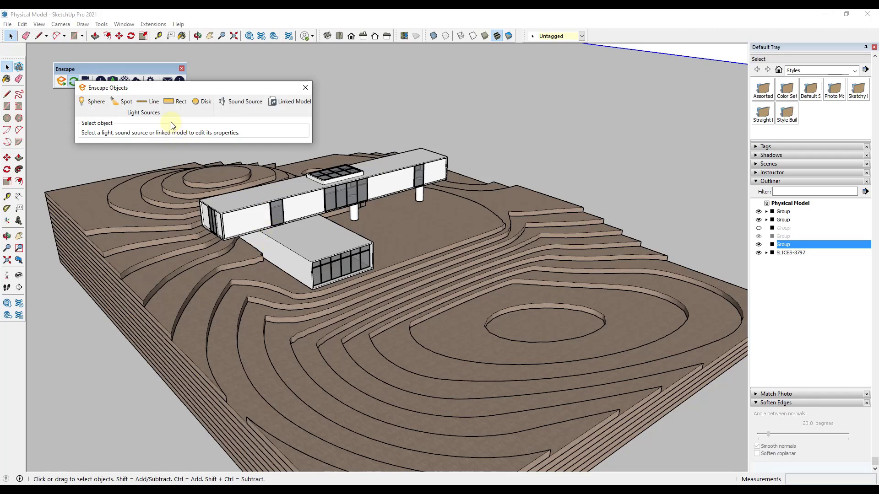
{"action": "left_click", "coordinate": [179, 104]}
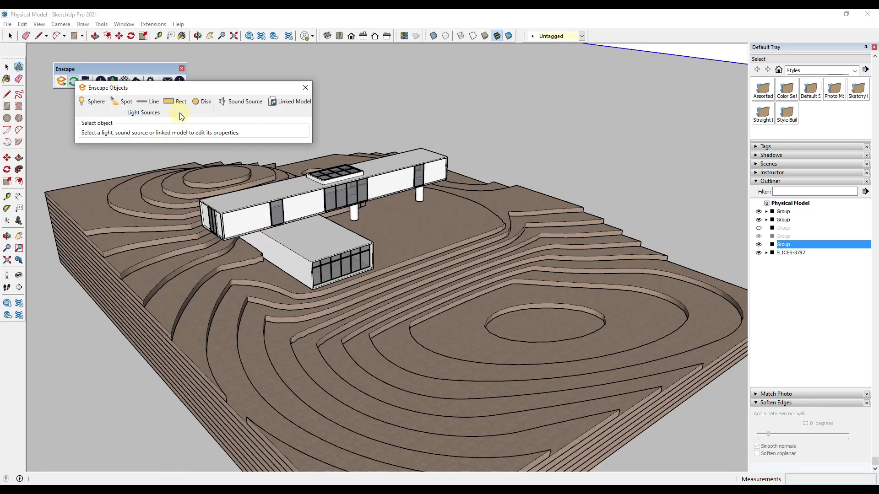
{"action": "scroll", "coordinate": [297, 198], "scroll_direction": "down", "scroll_amount": 2}
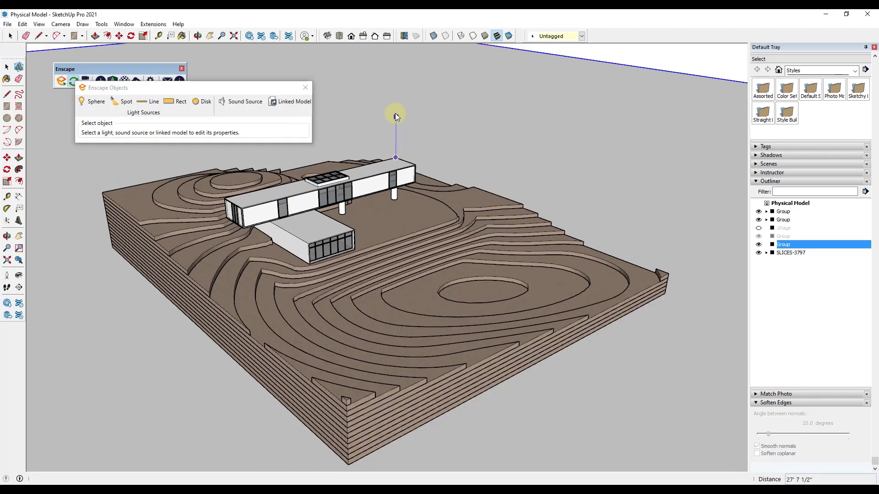
{"action": "left_click", "coordinate": [396, 106]}
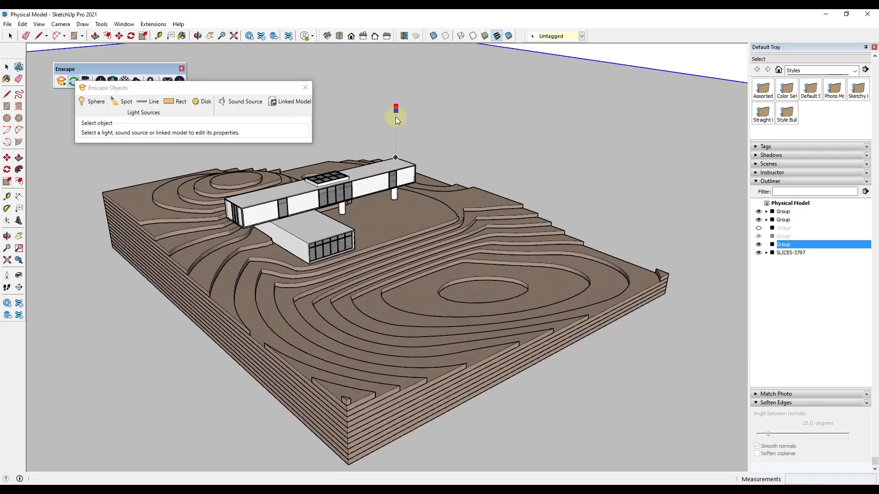
{"action": "left_click", "coordinate": [395, 150]}
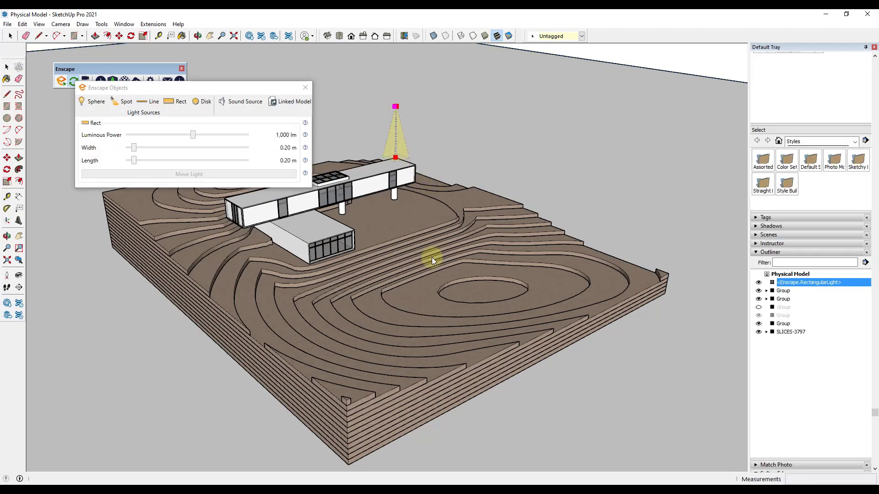
Enlarge the rectangular light to a width of 2.98 m and a length of 3.00 m
{"action": "left_click_drag", "start_coordinate": [136, 153], "coordinate": [270, 161]}
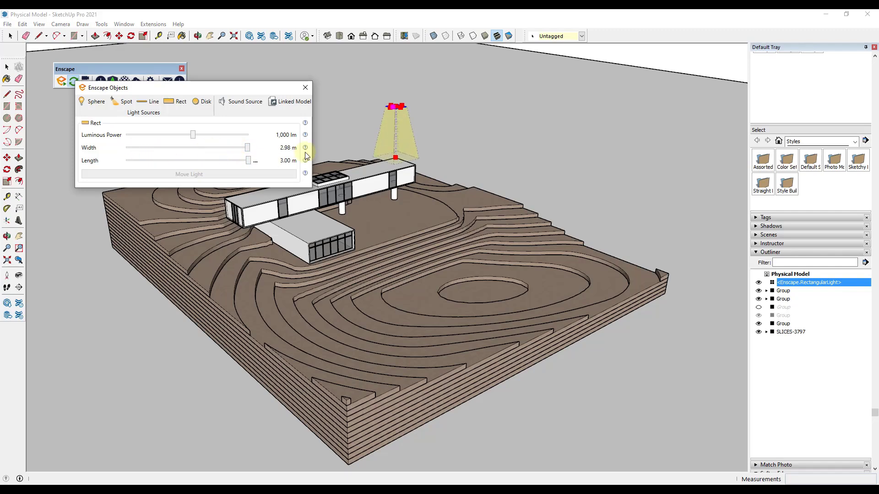
{"action": "scroll", "coordinate": [402, 109], "scroll_direction": "up", "scroll_amount": 5}
{"action": "scroll", "coordinate": [400, 122], "scroll_direction": "down", "scroll_amount": 6}
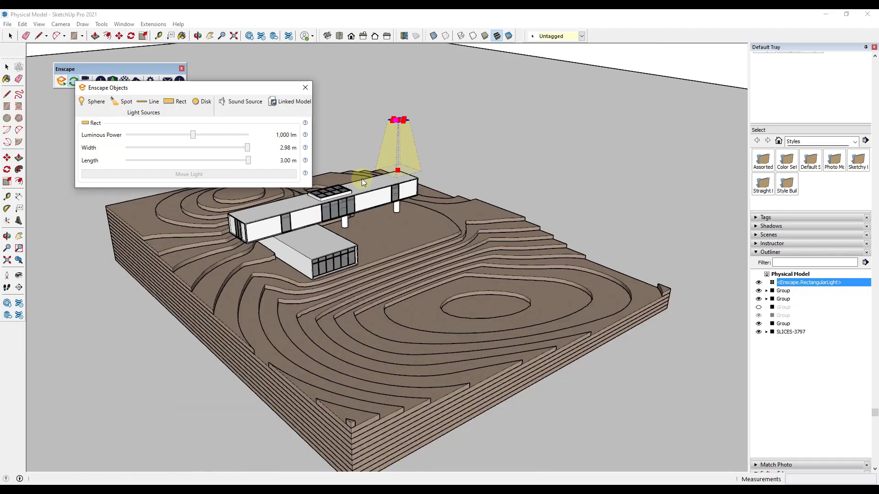
Examine the rectangular light's effect on the house and terrain in the Enscape render, then return to SketchUp
{"action": "key", "text": "space"}
{"action": "left_click", "coordinate": [376, 200]}
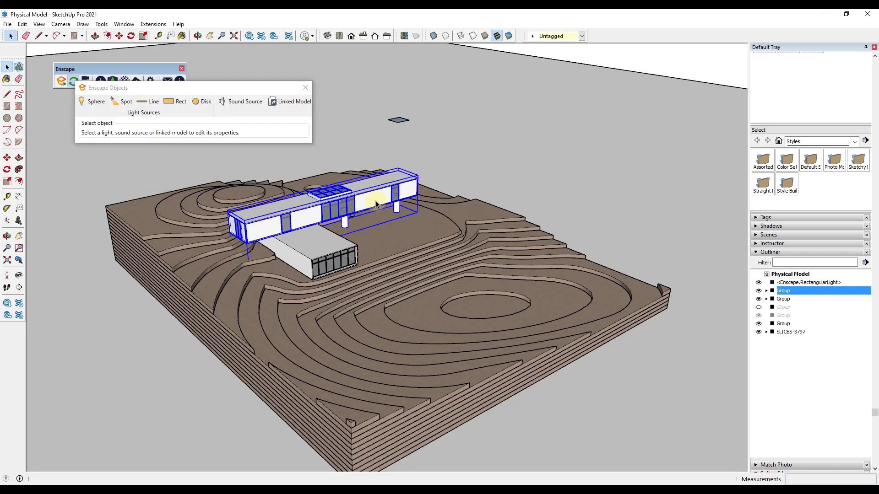
{"action": "left_click", "coordinate": [595, 492]}
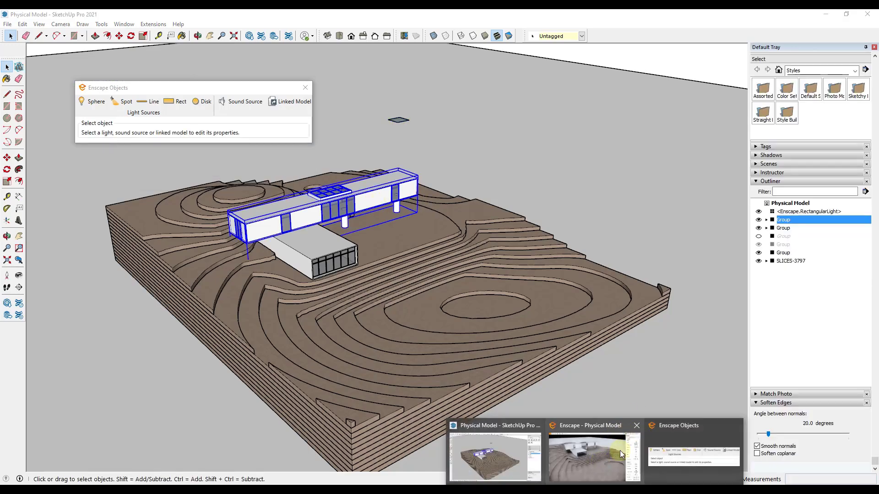
{"action": "left_click", "coordinate": [569, 467]}
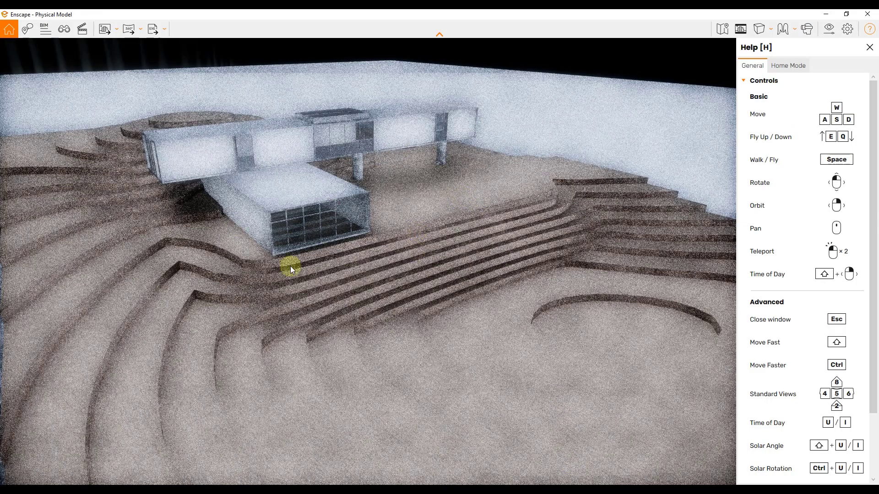
{"action": "left_click_drag", "start_coordinate": [394, 221], "coordinate": [399, 212]}
{"action": "key", "text": "w"}
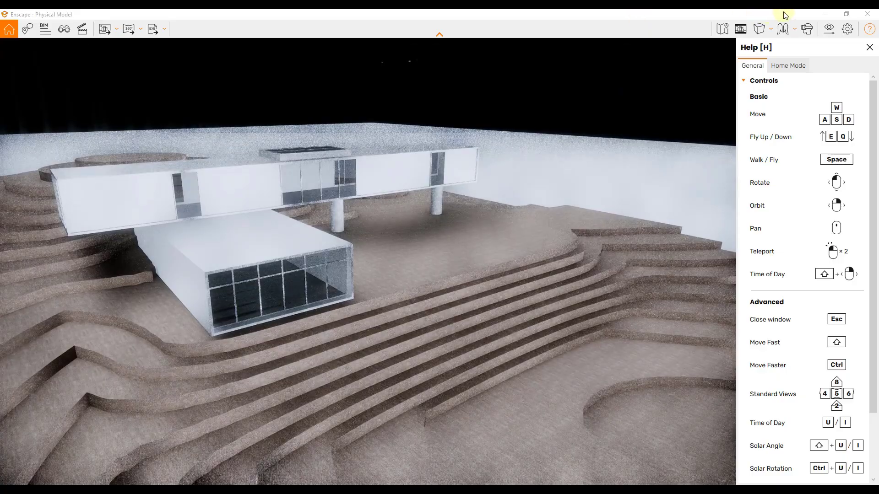
{"action": "left_click", "coordinate": [825, 15]}
Combine the upper house volume, the lower volume and the terrain slices into a single group
{"action": "scroll", "coordinate": [455, 241], "scroll_direction": "down", "scroll_amount": 5}
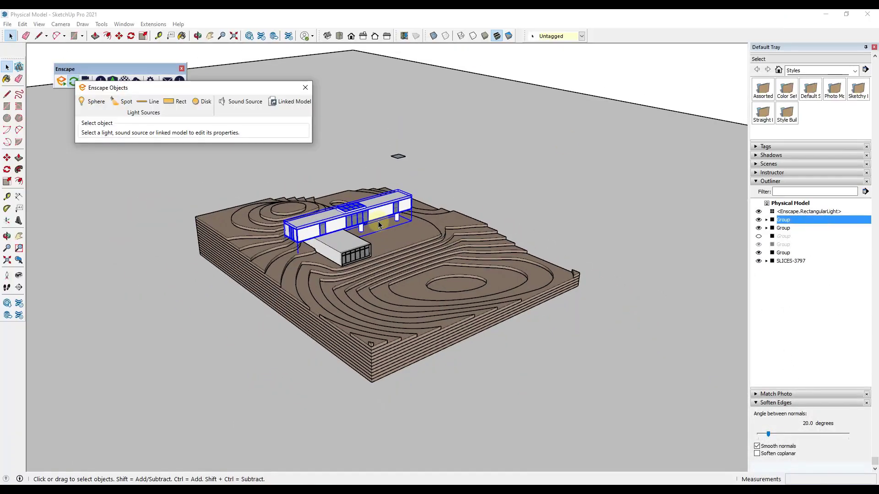
{"action": "left_click", "coordinate": [339, 248], "text": "shift"}
{"action": "left_click", "coordinate": [344, 267], "text": "shift"}
{"action": "right_click", "coordinate": [345, 281]}
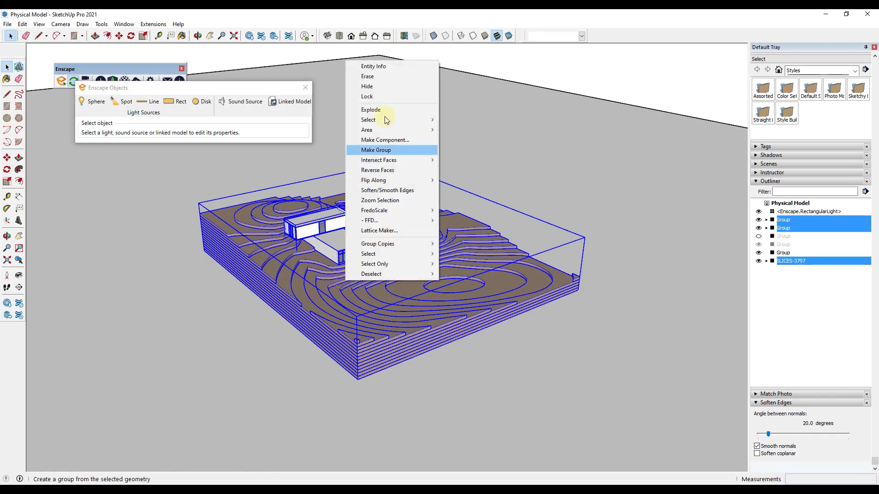
{"action": "left_click", "coordinate": [392, 150]}
{"action": "scroll", "coordinate": [414, 196], "scroll_direction": "up", "scroll_amount": 4}
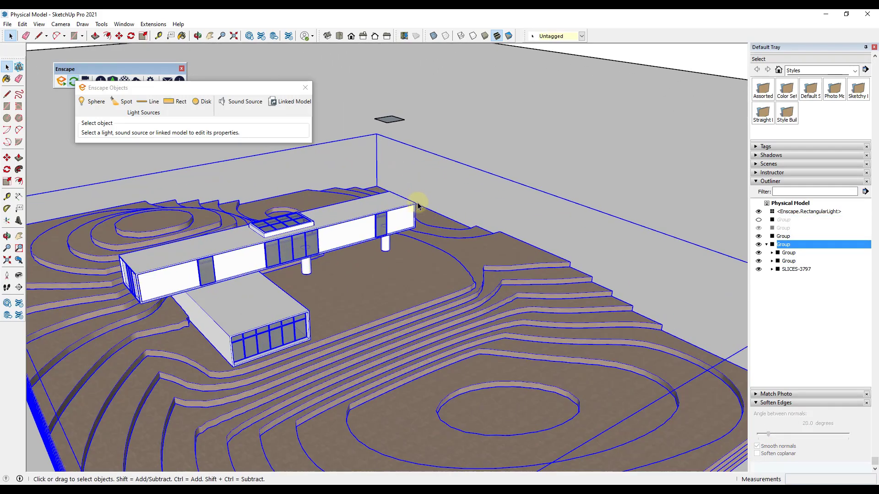
Open the combined house-and-terrain group for editing
{"action": "scroll", "coordinate": [407, 206], "scroll_direction": "down", "scroll_amount": 3}
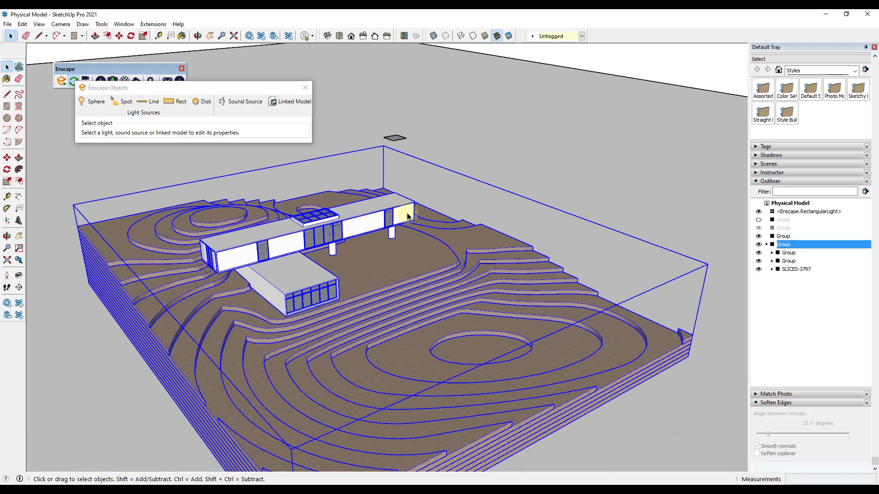
{"action": "double_click", "coordinate": [408, 216]}
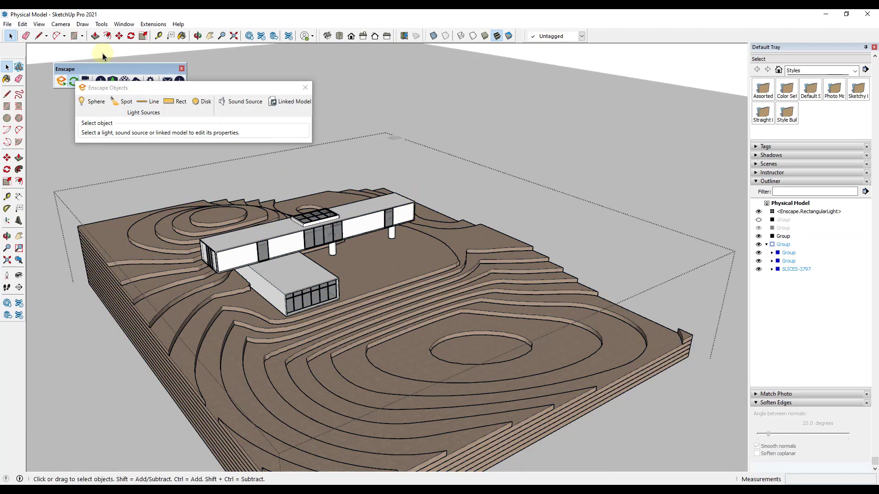
{"action": "left_click", "coordinate": [159, 36]}
{"action": "scroll", "coordinate": [418, 196], "scroll_direction": "up", "scroll_amount": 6}
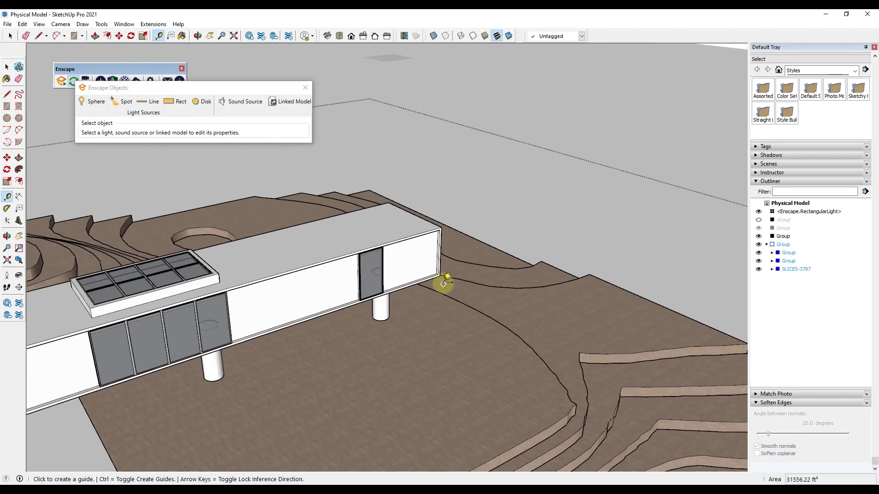
{"action": "left_click", "coordinate": [439, 276]}
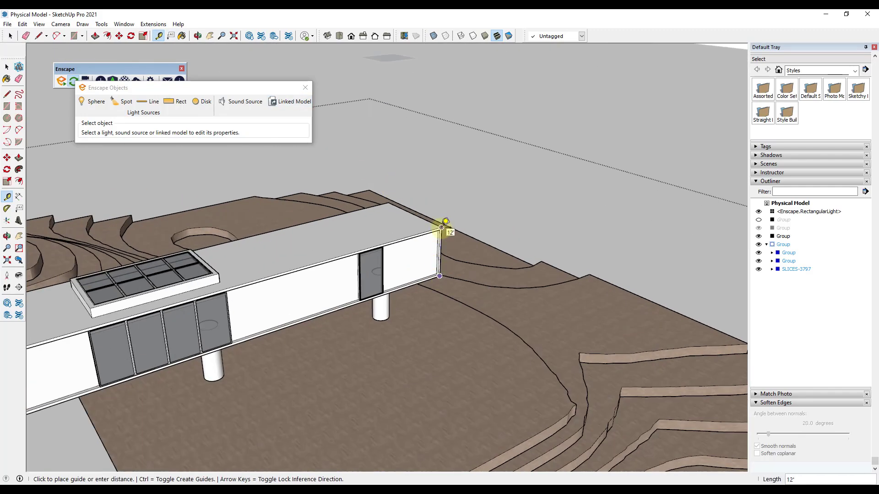
{"action": "key", "text": "space"}
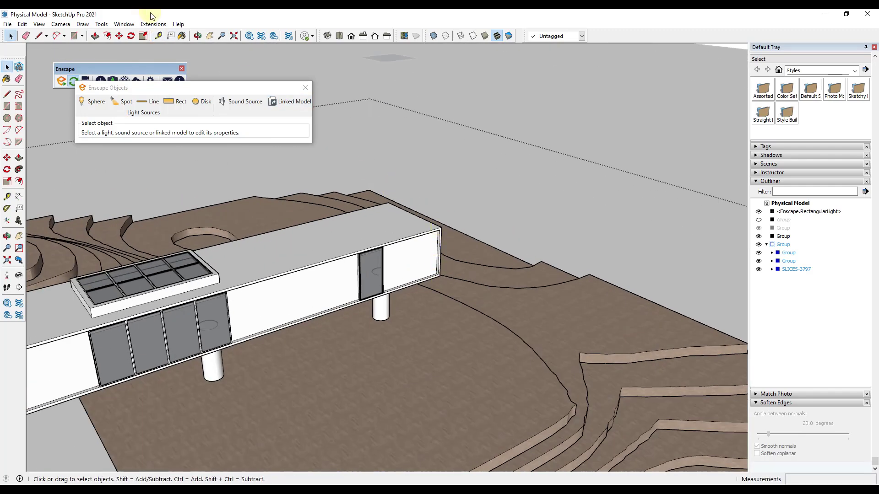
Resize the open group with the Tape Measure so the vertical edge at the upper volume's far end is 6 inches
{"action": "left_click", "coordinate": [158, 36]}
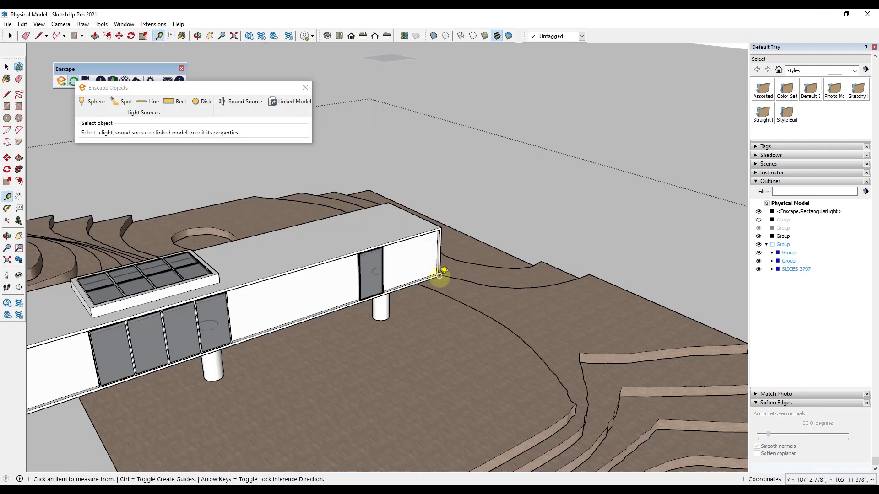
{"action": "left_click", "coordinate": [439, 275]}
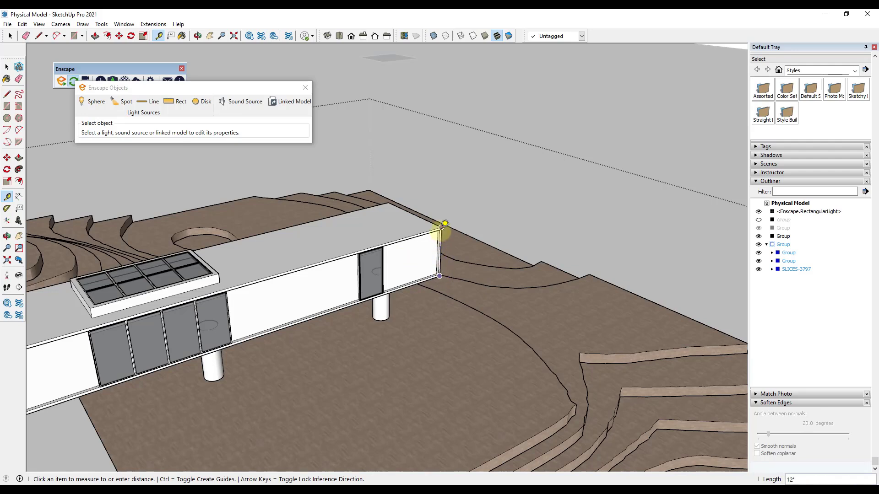
{"action": "left_click", "coordinate": [442, 227]}
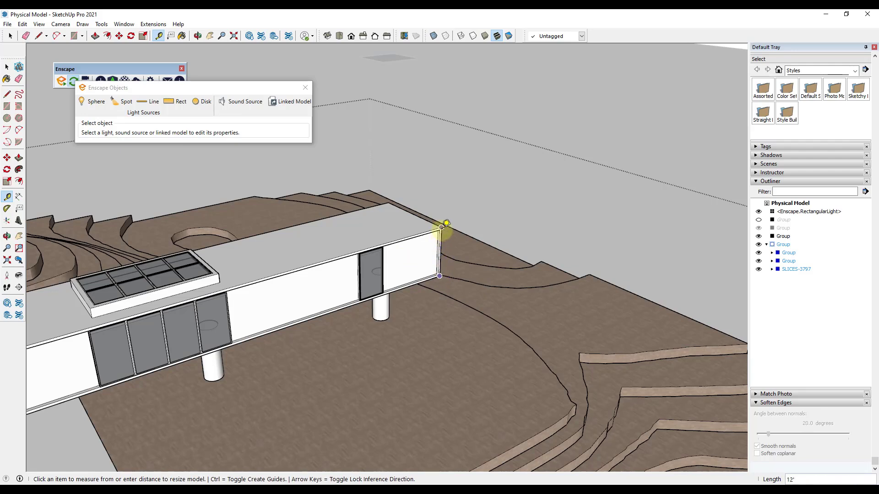
{"action": "key", "text": "Return"}
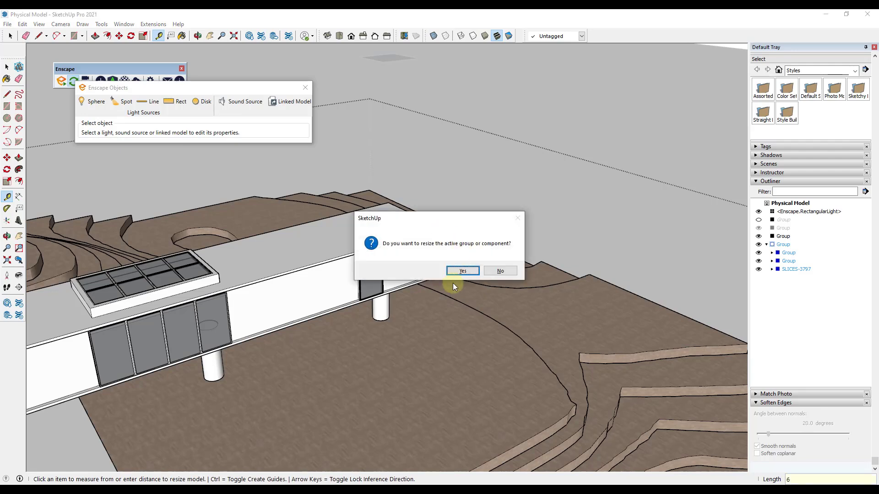
{"action": "left_click", "coordinate": [462, 271]}
Exit the group and move the scaled-down house and terrain across the ground plane to below the rectangular light
{"action": "scroll", "coordinate": [506, 202], "scroll_direction": "down", "scroll_amount": 8}
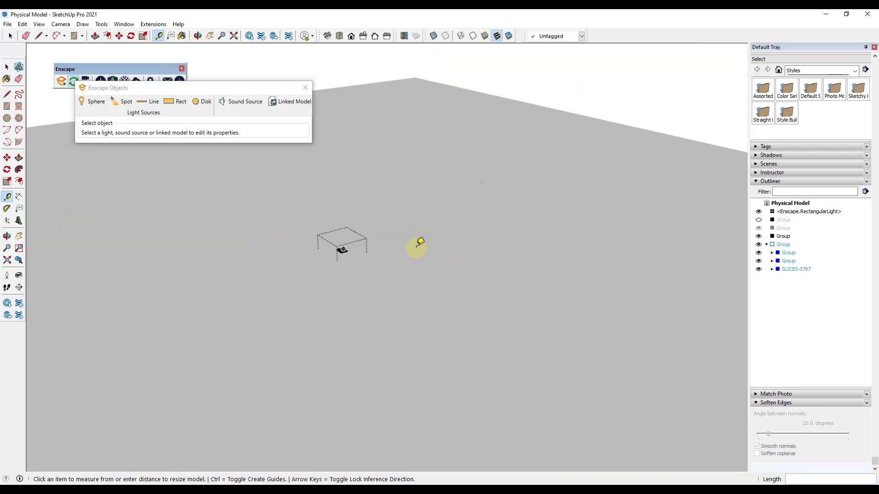
{"action": "key", "text": "space"}
{"action": "scroll", "coordinate": [339, 251], "scroll_direction": "up", "scroll_amount": 3}
{"action": "left_click", "coordinate": [331, 259]}
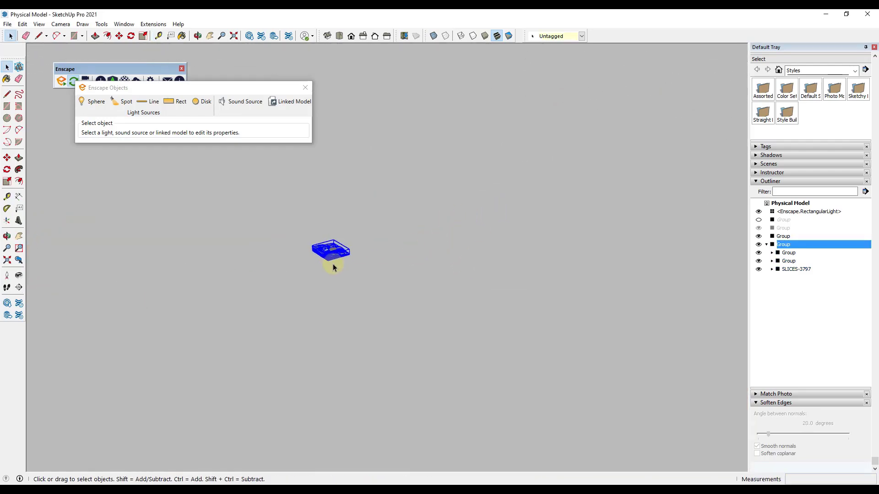
{"action": "scroll", "coordinate": [330, 265], "scroll_direction": "down", "scroll_amount": 2}
{"action": "key", "text": "m"}
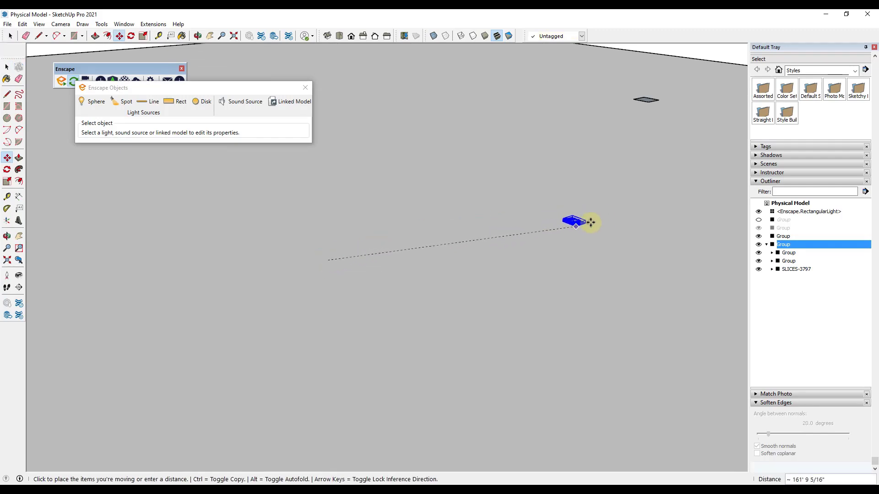
{"action": "left_click", "coordinate": [641, 213]}
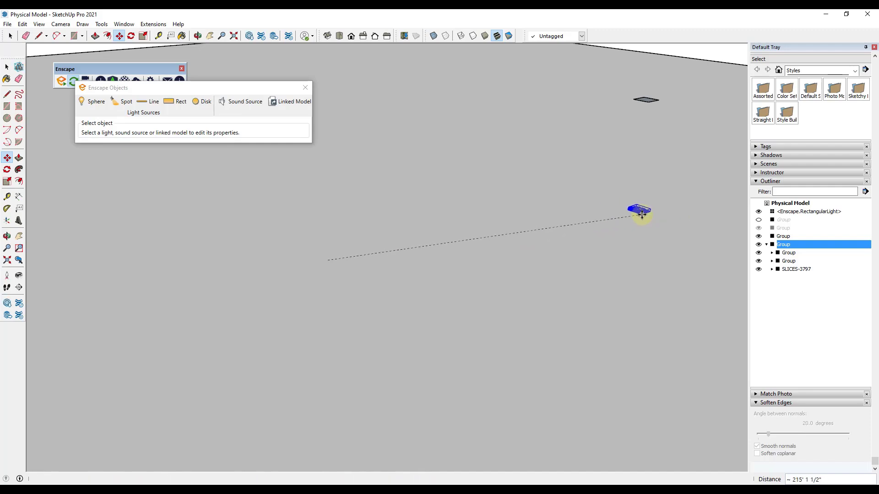
Move the rectangular light down close to the scaled-down model
{"action": "scroll", "coordinate": [659, 91], "scroll_direction": "up", "scroll_amount": 5}
{"action": "key", "text": "space"}
{"action": "left_click", "coordinate": [618, 81]}
{"action": "key", "text": "m"}
{"action": "left_click", "coordinate": [618, 82]}
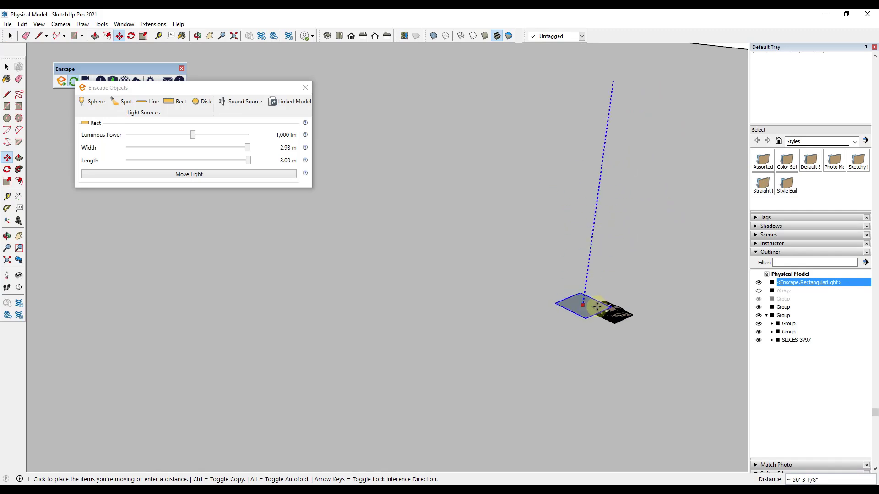
{"action": "left_click", "coordinate": [588, 311]}
In top view, move the rectangular light directly over the house and terrain model
{"action": "left_click", "coordinate": [341, 39]}
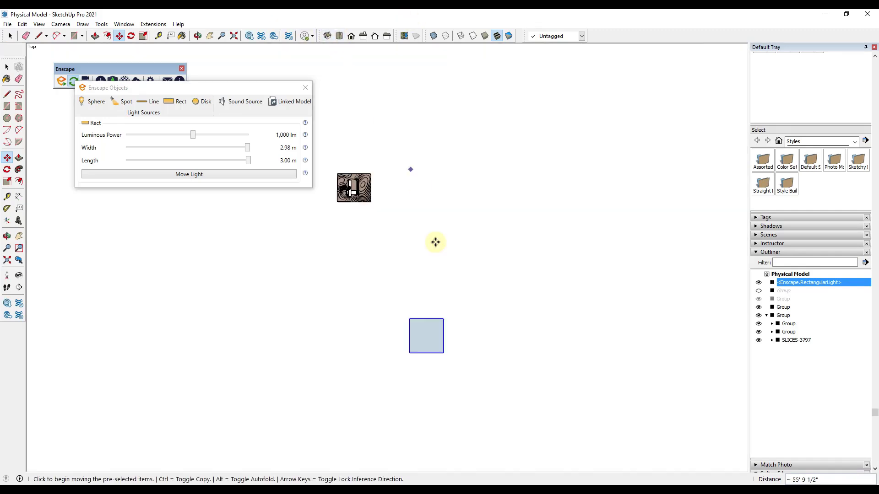
{"action": "left_click", "coordinate": [426, 339]}
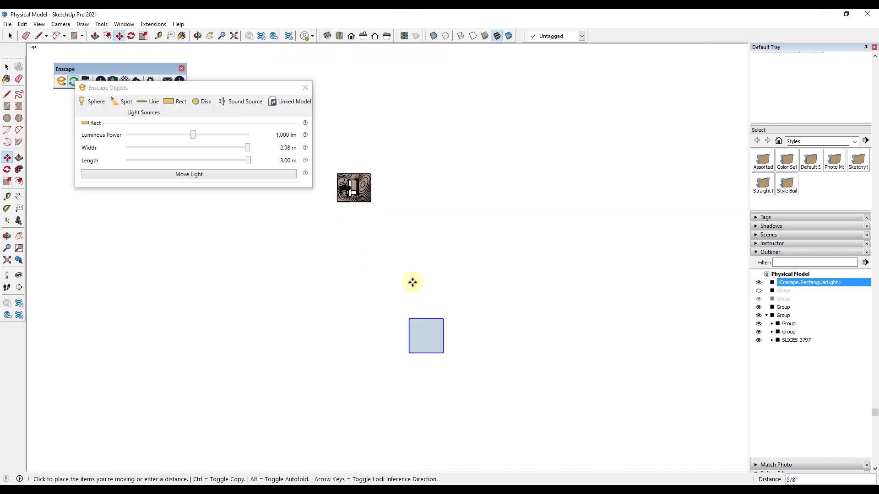
{"action": "left_click", "coordinate": [353, 187]}
Lower the rectangular light vertically until it hovers a short distance above the model
{"action": "middle_click_drag", "start_coordinate": [350, 244], "coordinate": [306, 311]}
{"action": "left_click", "coordinate": [306, 312]}
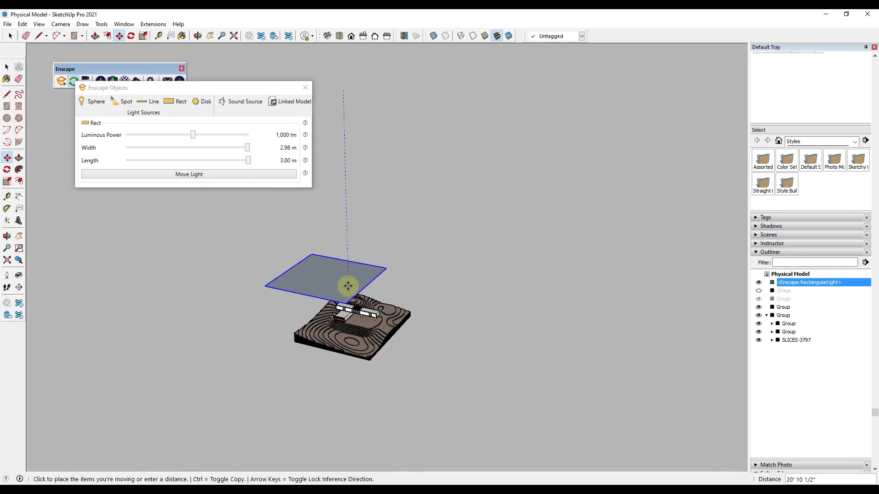
{"action": "left_click", "coordinate": [335, 298]}
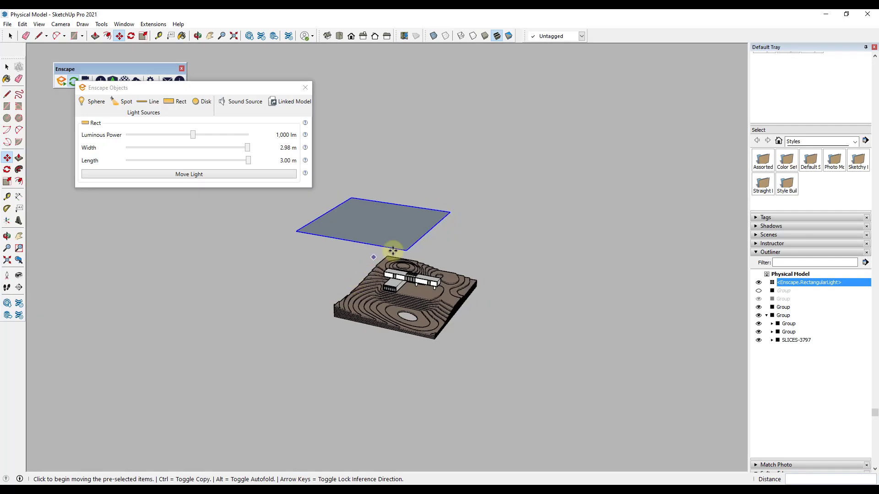
{"action": "left_click", "coordinate": [405, 249]}
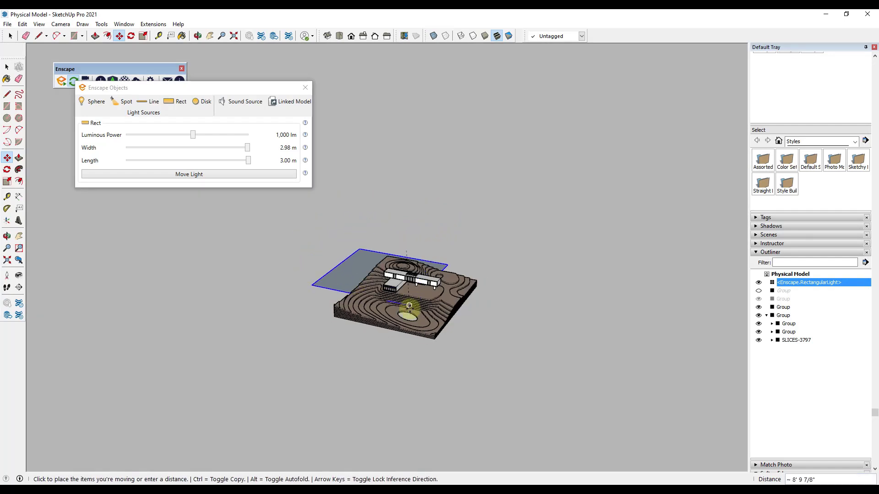
{"action": "left_click", "coordinate": [406, 286]}
Shift the rectangular light horizontally so it sits centrally above the terrain
{"action": "scroll", "coordinate": [405, 288], "scroll_direction": "up", "scroll_amount": 3}
{"action": "middle_click_drag", "start_coordinate": [405, 288], "coordinate": [253, 363]}
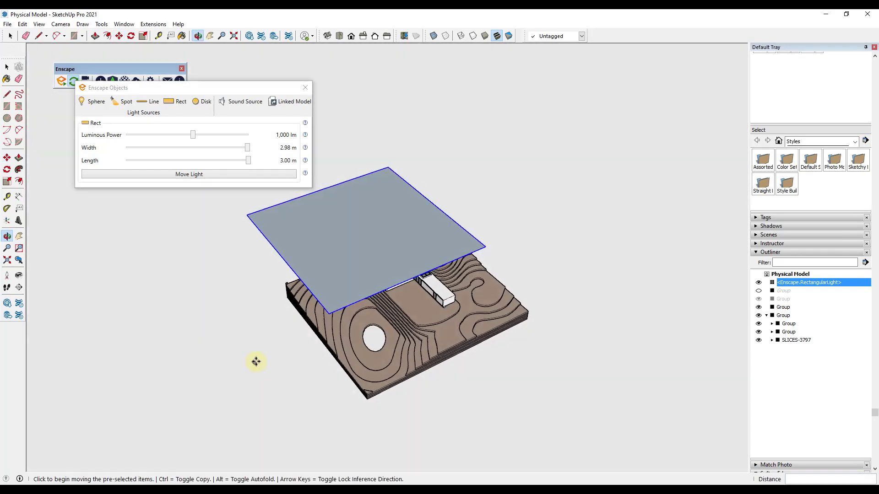
{"action": "left_click", "coordinate": [386, 226]}
{"action": "left_click", "coordinate": [445, 353]}
Reduce the rectangular light to a width of 2.10 m and a length of 2.14 m
{"action": "middle_click_drag", "start_coordinate": [445, 353], "coordinate": [426, 259]}
{"action": "scroll", "coordinate": [426, 259], "scroll_direction": "up", "scroll_amount": 3}
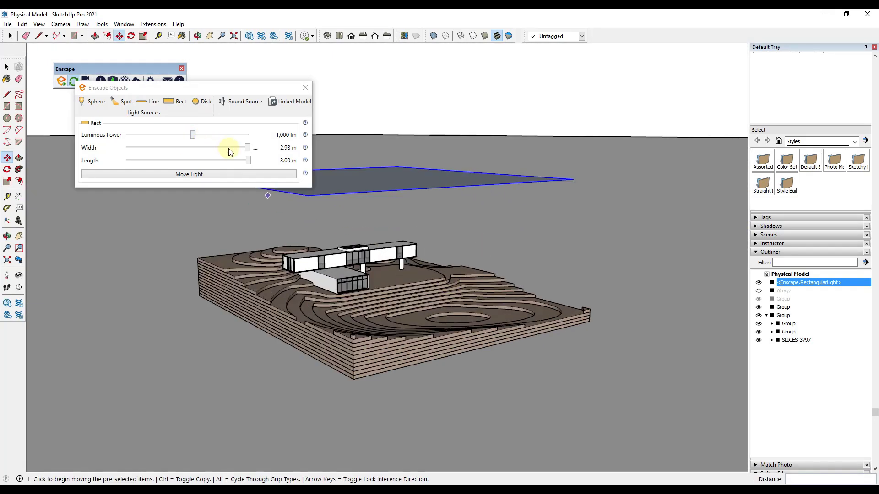
{"action": "left_click_drag", "start_coordinate": [250, 150], "coordinate": [214, 162]}
{"action": "middle_click_drag", "start_coordinate": [373, 200], "coordinate": [418, 183]}
{"action": "scroll", "coordinate": [382, 258], "scroll_direction": "up", "scroll_amount": 3}
{"action": "middle_click_drag", "start_coordinate": [365, 284], "coordinate": [378, 285]}
Switch to the Enscape render, frame the model and raise the rectangular light's luminous power to 2,032 lm
{"action": "mouse_move", "coordinate": [654, 451]}
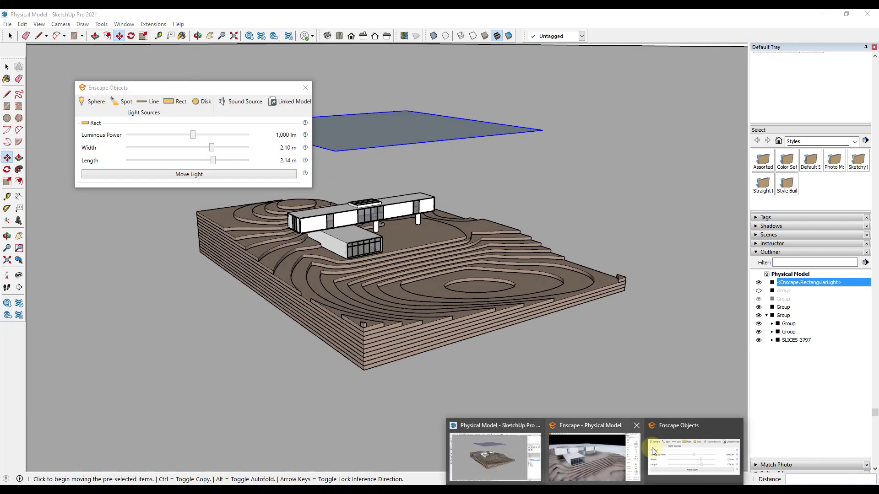
{"action": "left_click", "coordinate": [601, 446]}
{"action": "mouse_move", "coordinate": [496, 244]}
{"action": "left_mouse_down"}
{"action": "mouse_move", "coordinate": [487, 240]}
{"action": "mouse_move", "coordinate": [522, 300]}
{"action": "mouse_move", "coordinate": [534, 298]}
{"action": "mouse_move", "coordinate": [601, 480]}
{"action": "left_mouse_up"}
{"action": "key", "text": "w"}
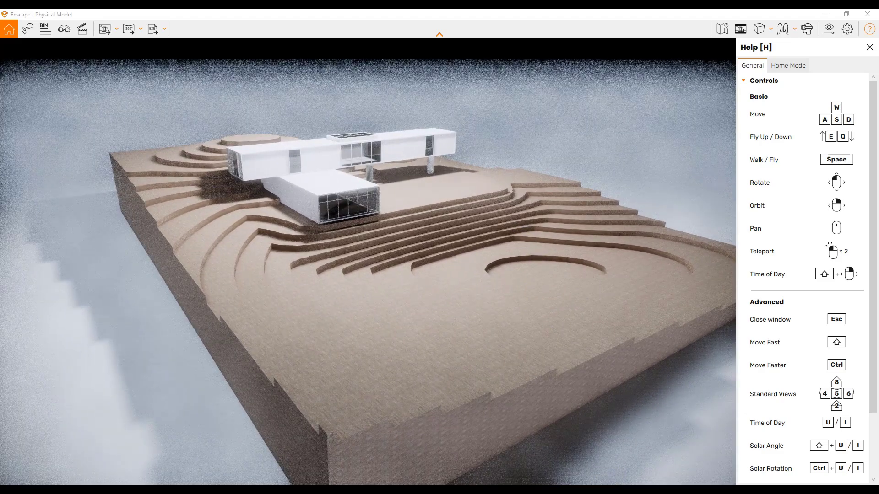
{"action": "left_click", "coordinate": [706, 461]}
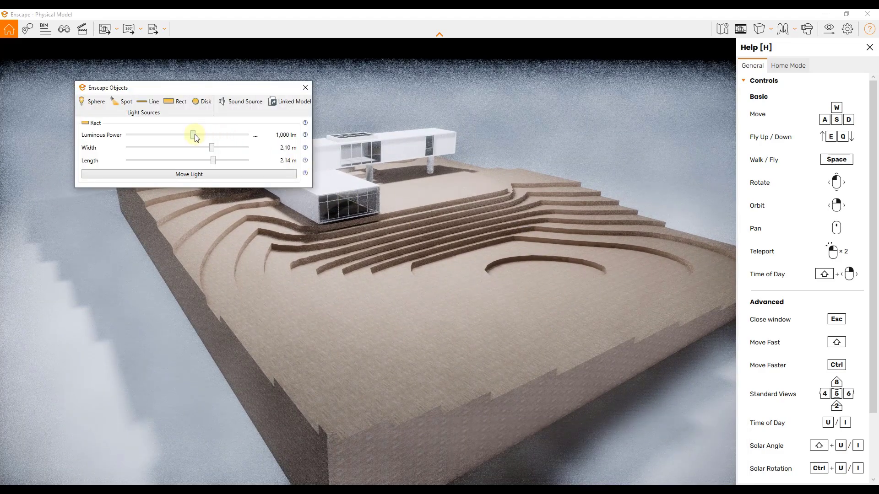
{"action": "mouse_move", "coordinate": [195, 138]}
{"action": "left_mouse_down"}
{"action": "mouse_move", "coordinate": [214, 136]}
{"action": "mouse_move", "coordinate": [177, 137]}
{"action": "mouse_move", "coordinate": [202, 140]}
{"action": "left_mouse_up"}
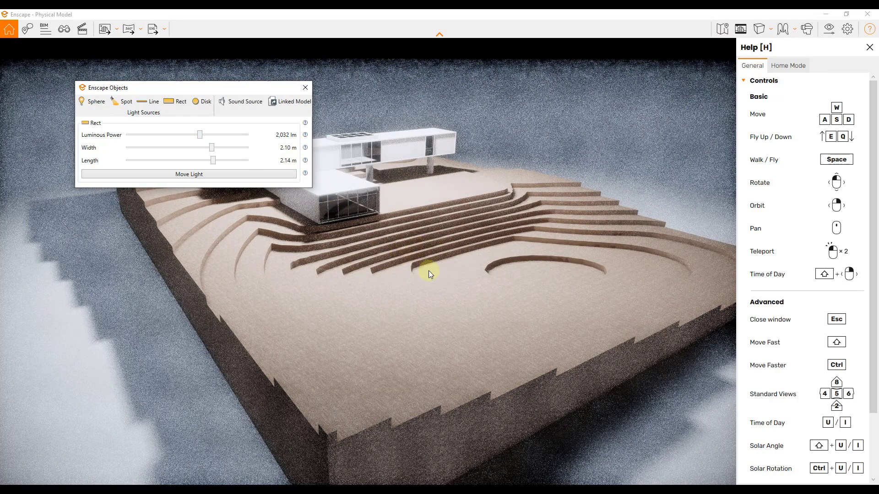
Examine the light and shadows on the house and terrain in the Enscape render, then return to SketchUp
{"action": "left_click_drag", "start_coordinate": [248, 88], "coordinate": [172, 62]}
{"action": "scroll", "coordinate": [354, 167], "scroll_direction": "up", "scroll_amount": 5}
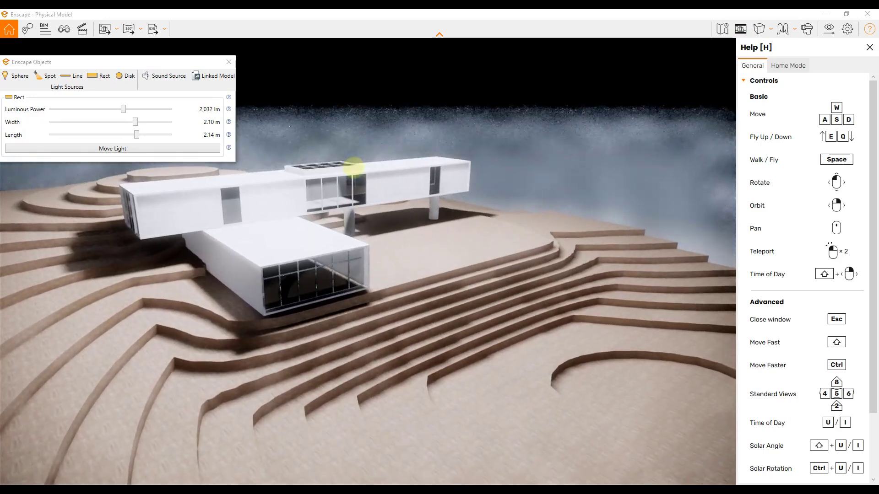
{"action": "right_click_drag", "start_coordinate": [353, 167], "coordinate": [353, 169]}
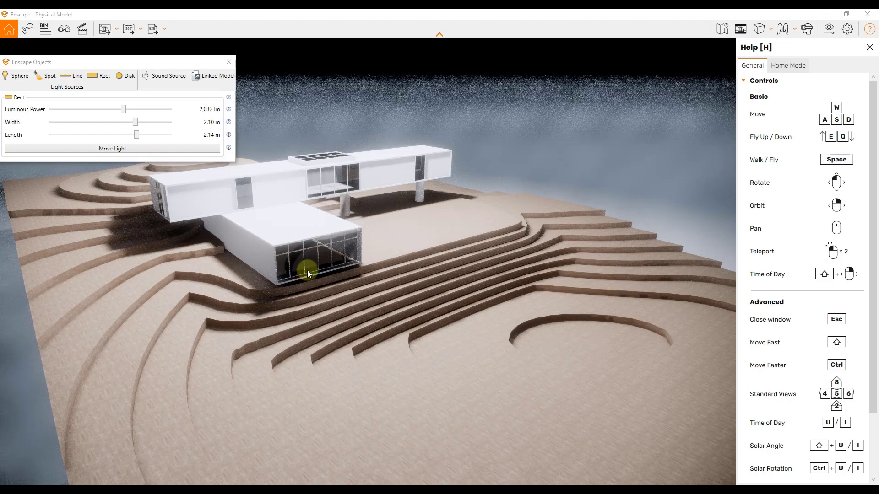
{"action": "left_click", "coordinate": [867, 14]}
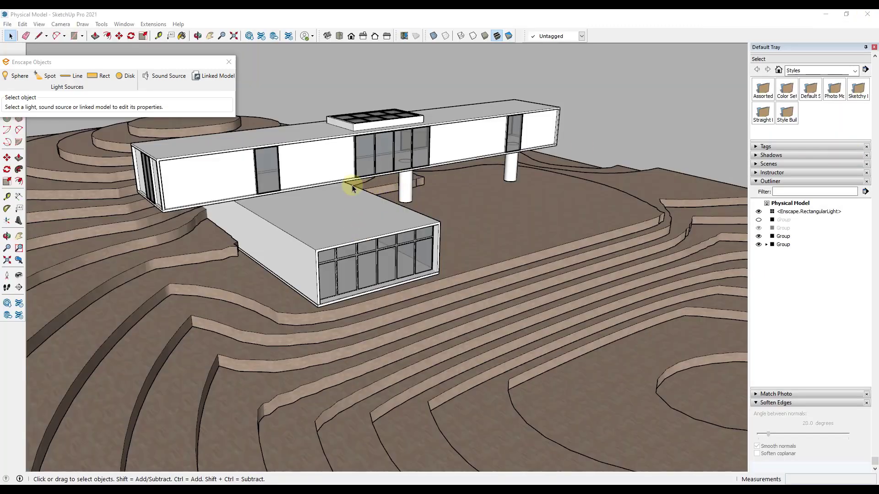
Place a second Enscape rectangular light above the upper volume's far end, aimed down at the terrain beside the end column
{"action": "left_click", "coordinate": [98, 77]}
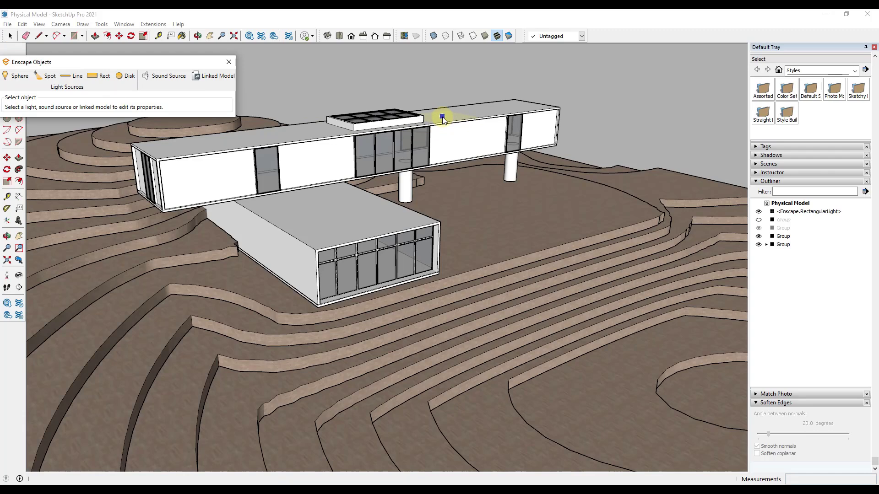
{"action": "left_click", "coordinate": [503, 109]}
{"action": "left_click", "coordinate": [503, 93]}
{"action": "left_click", "coordinate": [504, 95]}
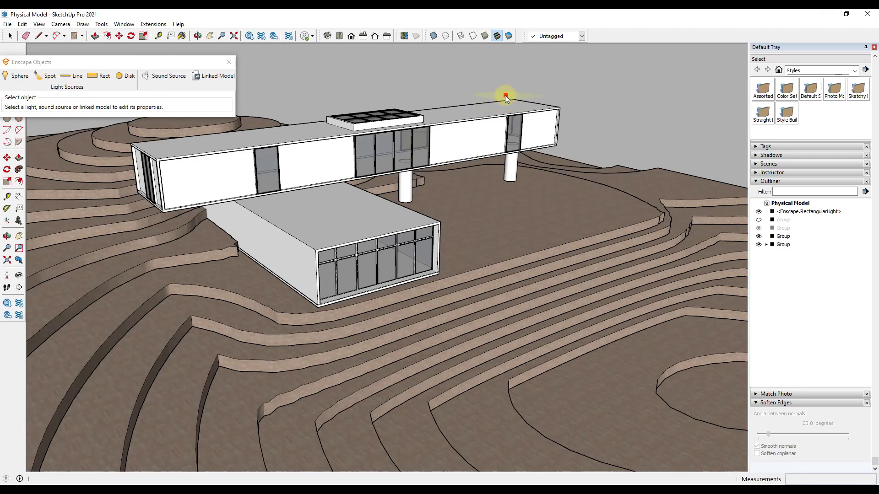
{"action": "left_click", "coordinate": [505, 96]}
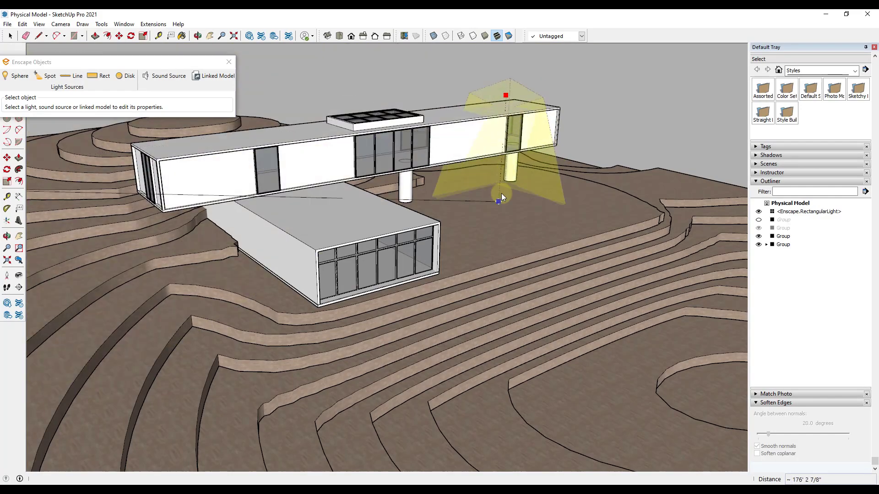
{"action": "scroll", "coordinate": [501, 172], "scroll_direction": "up", "scroll_amount": 5}
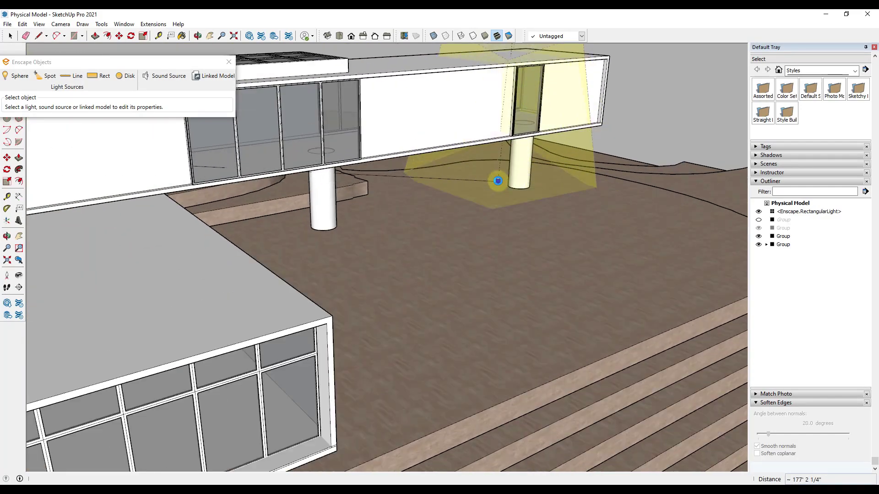
{"action": "left_click", "coordinate": [498, 181]}
Rotate the second rectangular light about its corner so its edges line up with the upper volume's roof edges
{"action": "scroll", "coordinate": [507, 183], "scroll_direction": "down", "scroll_amount": 4}
{"action": "scroll", "coordinate": [506, 183], "scroll_direction": "down", "scroll_amount": 2}
{"action": "middle_click_drag", "start_coordinate": [517, 123], "coordinate": [620, 95]}
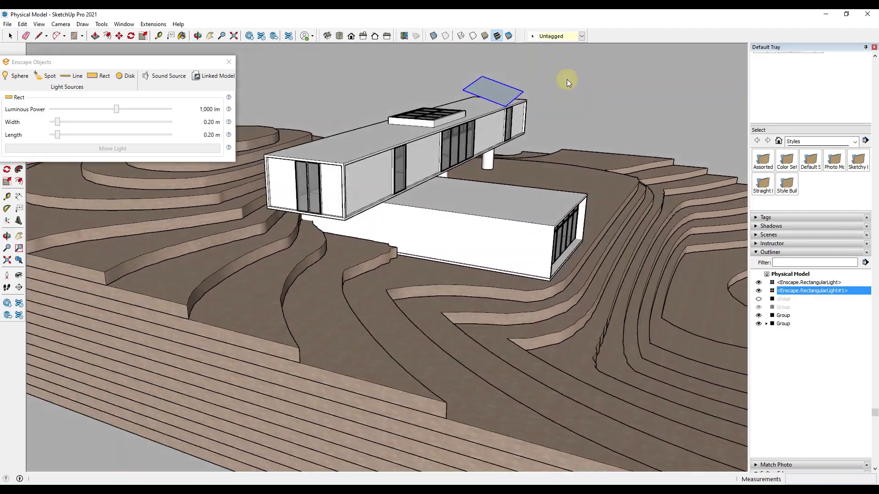
{"action": "scroll", "coordinate": [475, 109], "scroll_direction": "up", "scroll_amount": 5}
{"action": "scroll", "coordinate": [473, 134], "scroll_direction": "down", "scroll_amount": 3}
{"action": "scroll", "coordinate": [473, 133], "scroll_direction": "down", "scroll_amount": 4}
{"action": "middle_click_drag", "start_coordinate": [431, 229], "coordinate": [465, 255]}
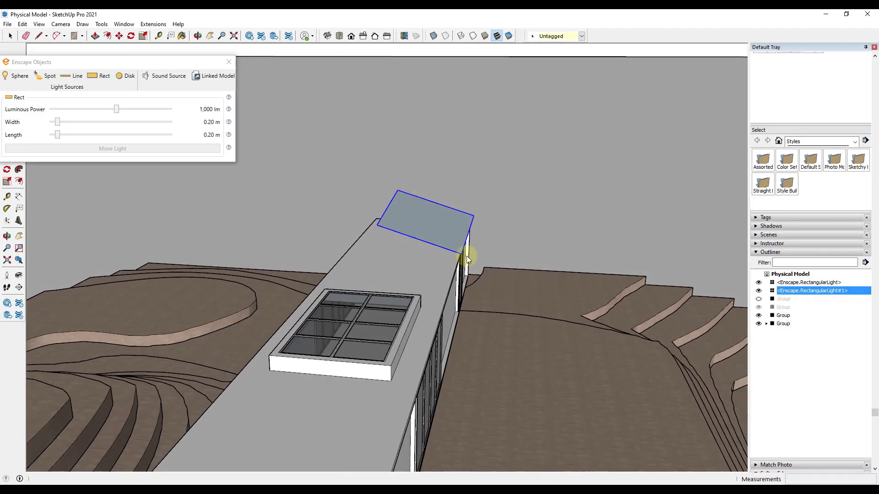
{"action": "key", "text": "q"}
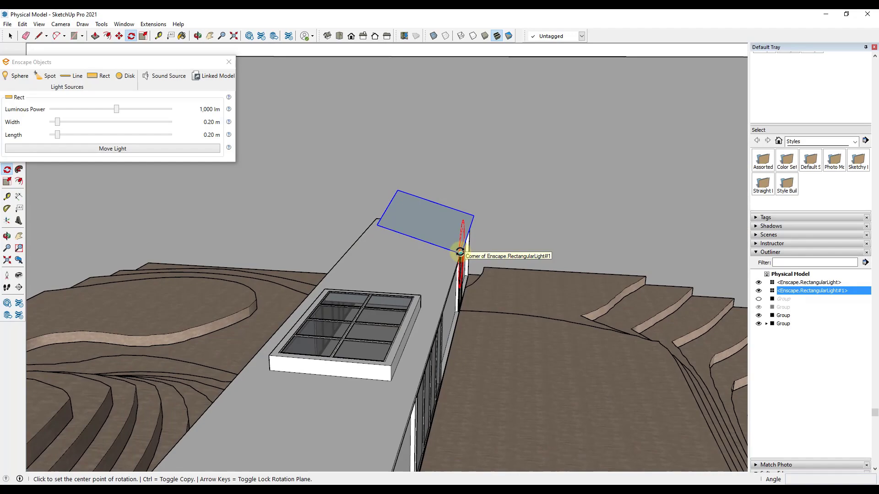
{"action": "left_click", "coordinate": [460, 255]}
{"action": "left_click", "coordinate": [474, 216]}
{"action": "middle_click_drag", "start_coordinate": [462, 205], "coordinate": [359, 193]}
{"action": "left_click", "coordinate": [482, 218]}
{"action": "middle_click_drag", "start_coordinate": [476, 222], "coordinate": [431, 367]}
{"action": "scroll", "coordinate": [338, 394], "scroll_direction": "up", "scroll_amount": 2}
{"action": "key", "text": "Escape"}
{"action": "middle_click_drag", "start_coordinate": [303, 424], "coordinate": [418, 288]}
{"action": "scroll", "coordinate": [411, 252], "scroll_direction": "down", "scroll_amount": 4}
{"action": "middle_click_drag", "start_coordinate": [524, 281], "coordinate": [484, 308]}
{"action": "key", "text": "space"}
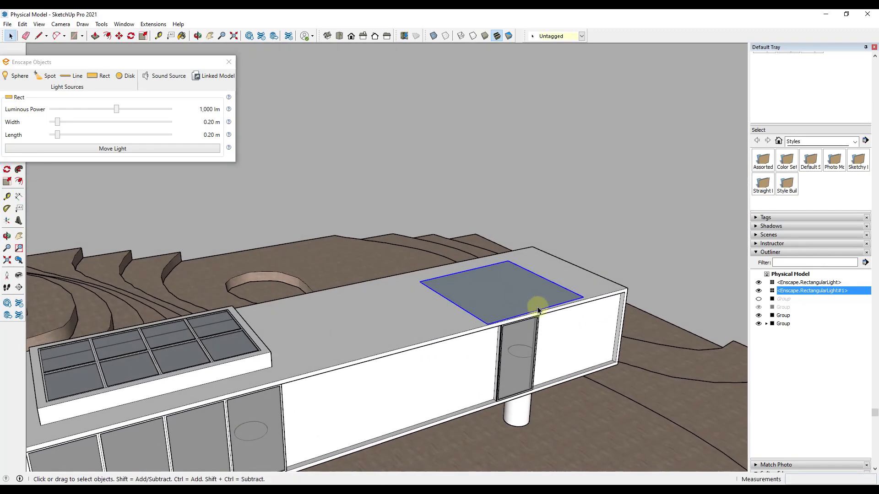
Move the second rectangular light 15/16" down below the upper volume's roof and turn on X-ray display to check its position
{"action": "key", "text": "m"}
{"action": "left_click", "coordinate": [629, 289]}
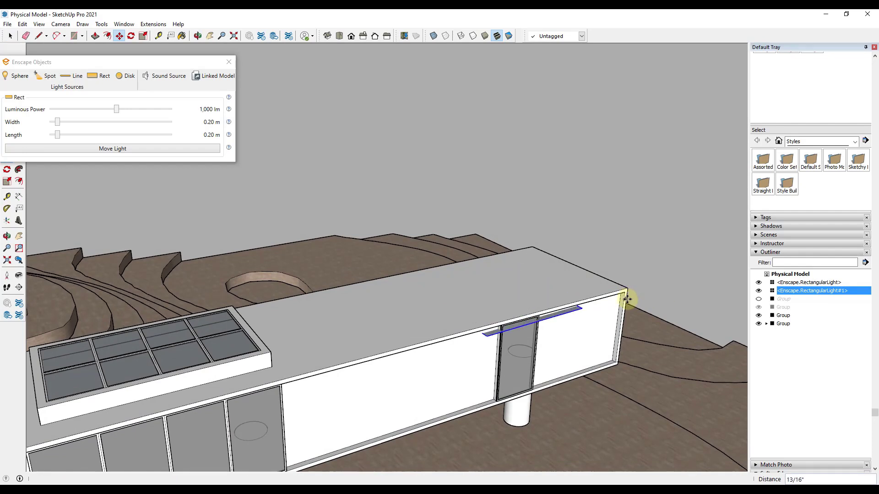
{"action": "left_click", "coordinate": [618, 284]}
{"action": "left_click", "coordinate": [434, 36]}
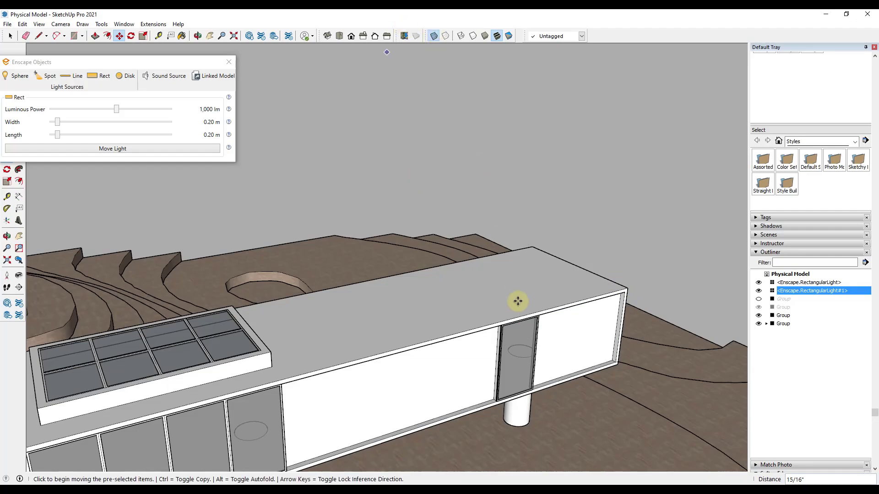
{"action": "middle_click_drag", "start_coordinate": [516, 306], "coordinate": [532, 170]}
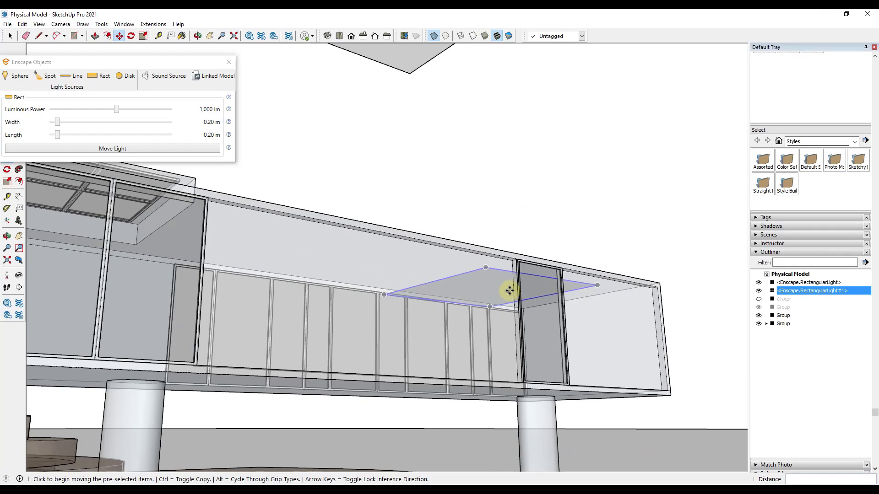
{"action": "middle_click_drag", "start_coordinate": [492, 282], "coordinate": [525, 329]}
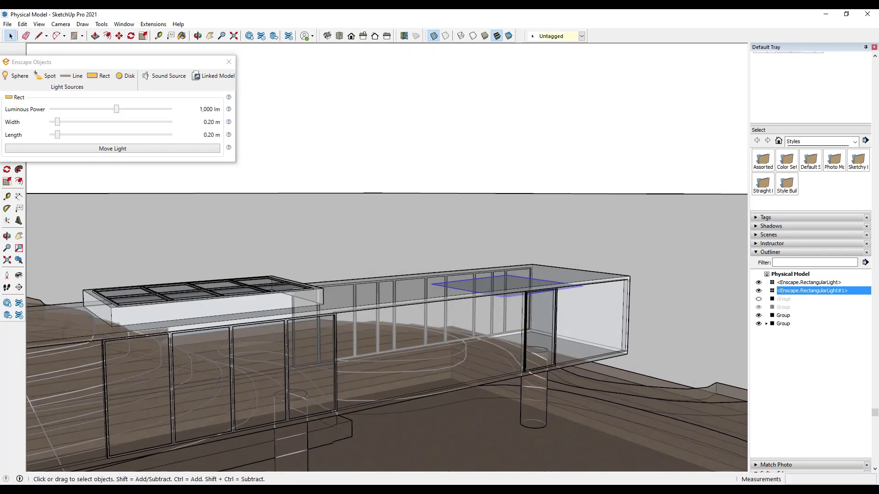
{"action": "left_click", "coordinate": [587, 459]}
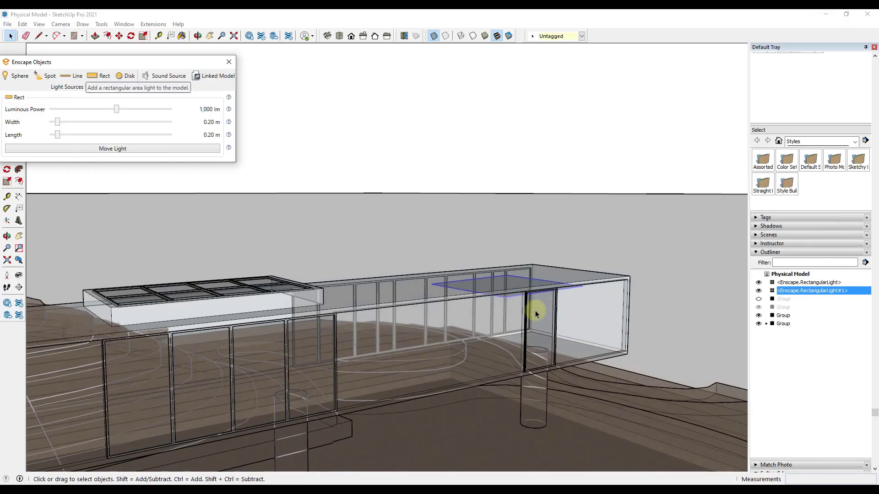
Try to paint the rectangular light inside the upper volume with Color D05 and undo the paint
{"action": "mouse_move", "coordinate": [534, 308]}
{"action": "left_mouse_down"}
{"action": "mouse_move", "coordinate": [543, 257]}
{"action": "mouse_move", "coordinate": [520, 326]}
{"action": "left_mouse_up"}
{"action": "key", "text": "space"}
{"action": "scroll", "coordinate": [806, 219], "scroll_direction": "up", "scroll_amount": 3}
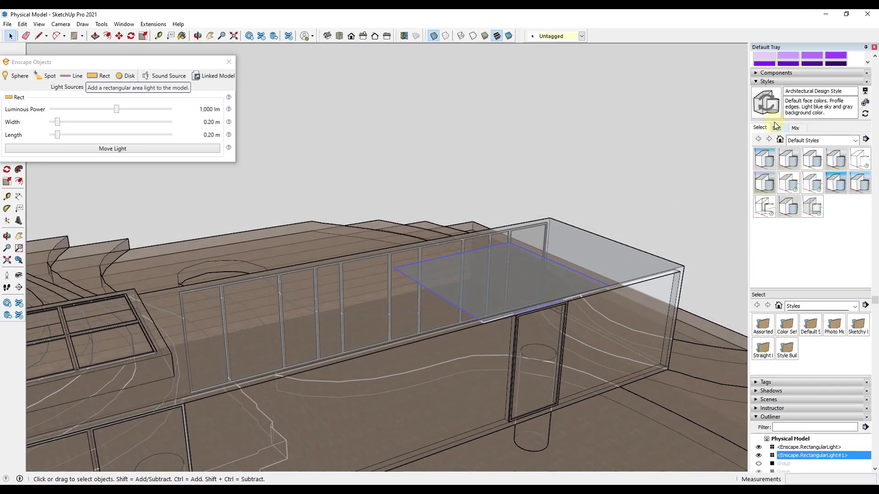
{"action": "scroll", "coordinate": [807, 138], "scroll_direction": "up", "scroll_amount": 10}
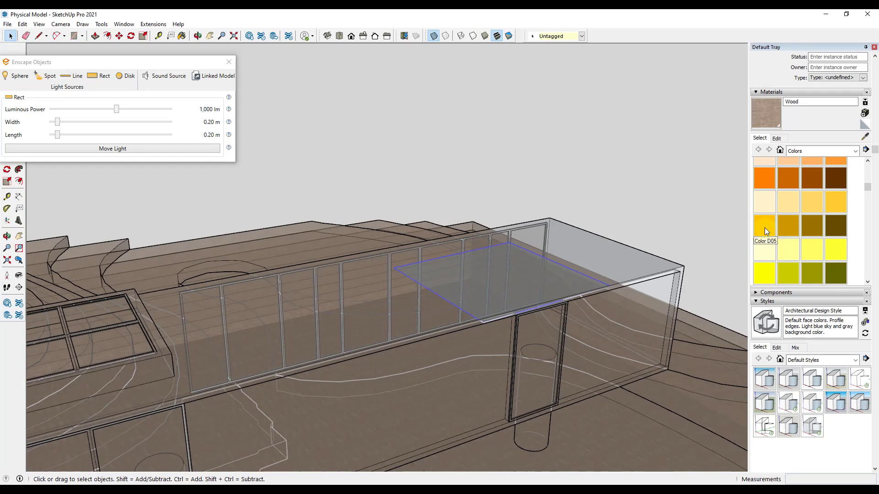
{"action": "left_click", "coordinate": [765, 227]}
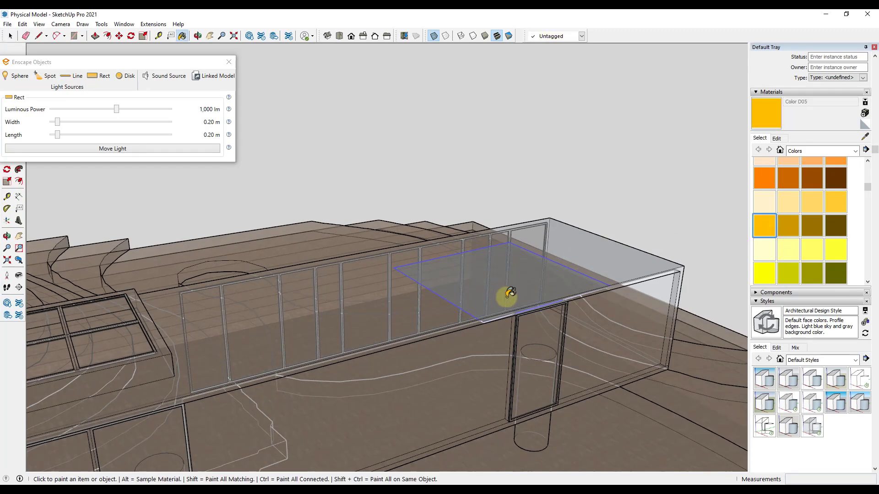
{"action": "left_click", "coordinate": [509, 293]}
{"action": "key", "text": "ctrl+z"}
{"action": "key", "text": "space"}
Hide the upper volume's roof face inside the house group, turn off X-ray display and leave the group
{"action": "double_click", "coordinate": [614, 252]}
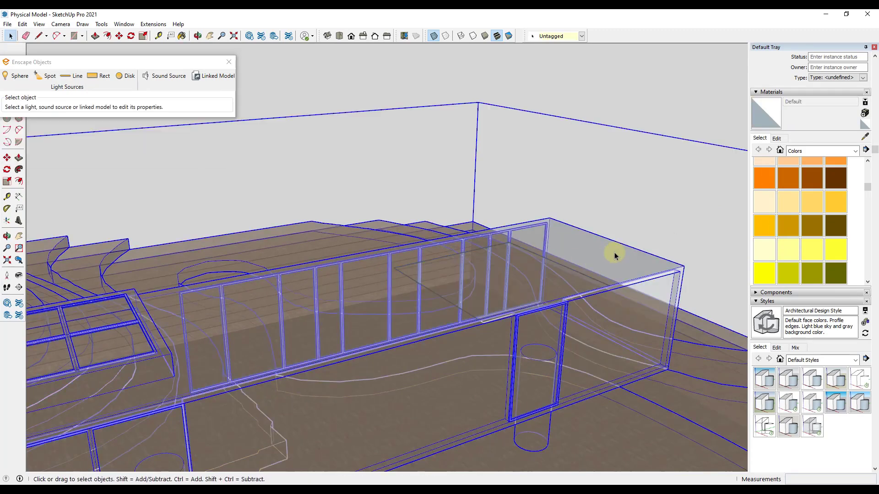
{"action": "right_click", "coordinate": [605, 255]}
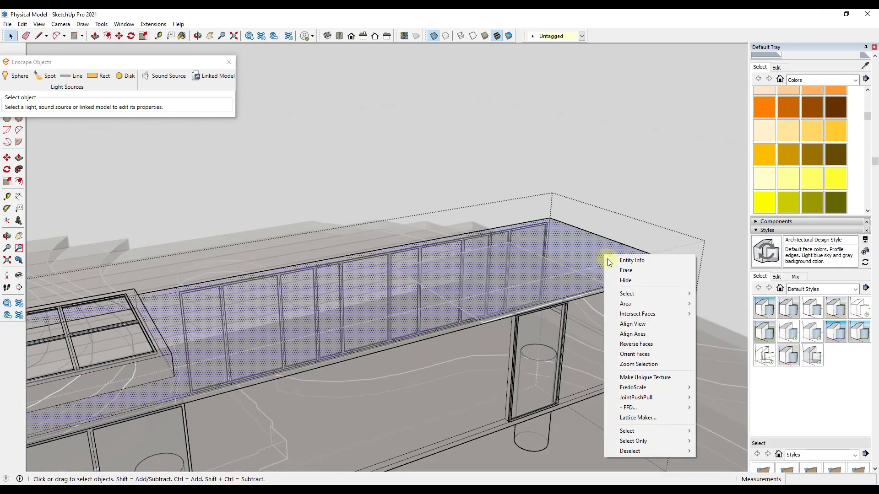
{"action": "left_click", "coordinate": [625, 279]}
{"action": "left_click", "coordinate": [598, 257]}
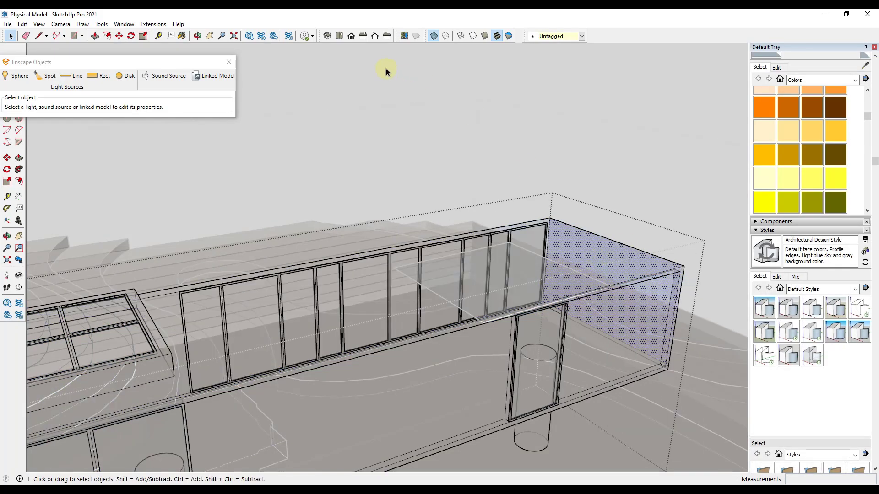
{"action": "left_click", "coordinate": [433, 35]}
{"action": "left_click", "coordinate": [514, 287]}
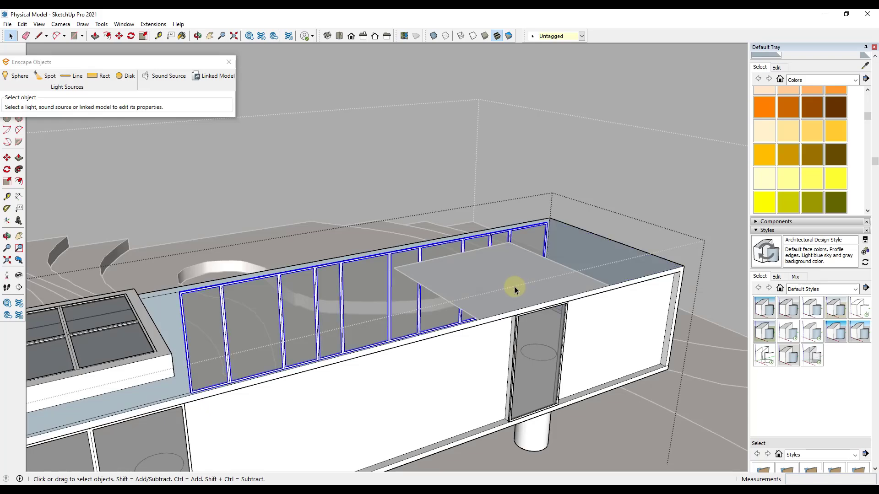
{"action": "key", "text": "Escape"}
Paint the rectangular light at the upper volume's far end with Color D05 and check its glow in the Enscape render
{"action": "left_click", "coordinate": [513, 287]}
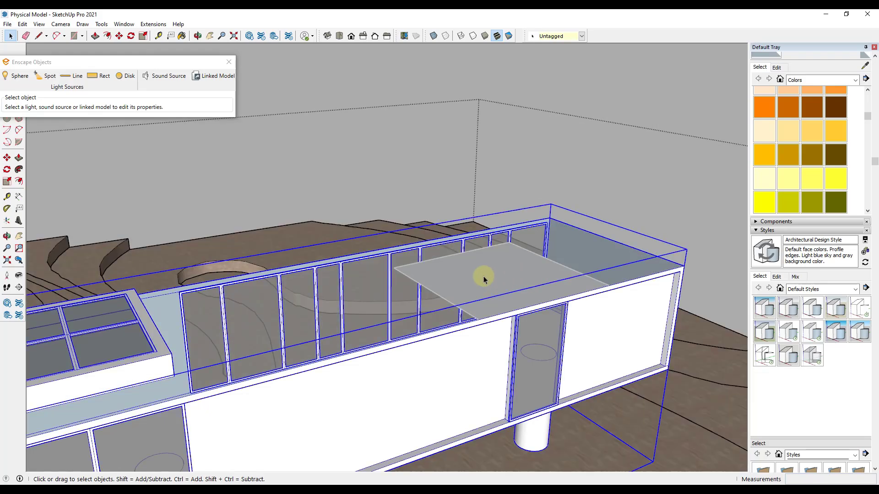
{"action": "left_click", "coordinate": [483, 276]}
{"action": "left_click", "coordinate": [767, 157]}
{"action": "left_click", "coordinate": [511, 278]}
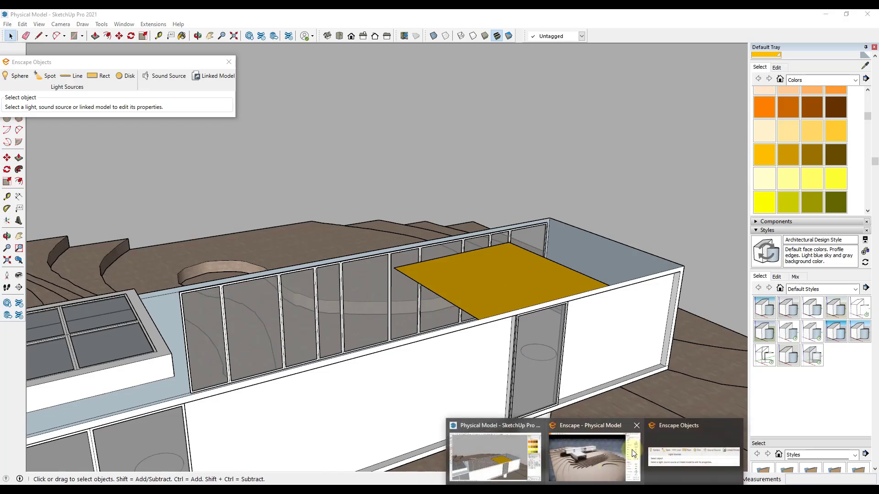
{"action": "left_click", "coordinate": [597, 455]}
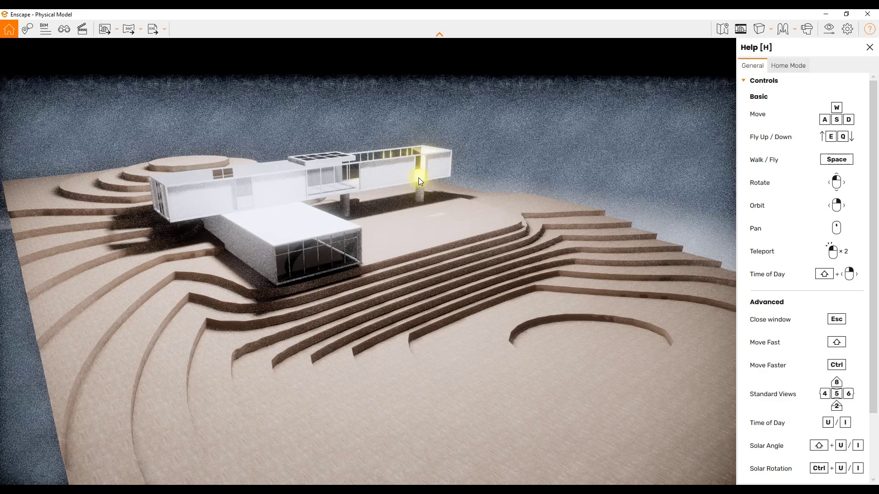
{"action": "left_click", "coordinate": [822, 15]}
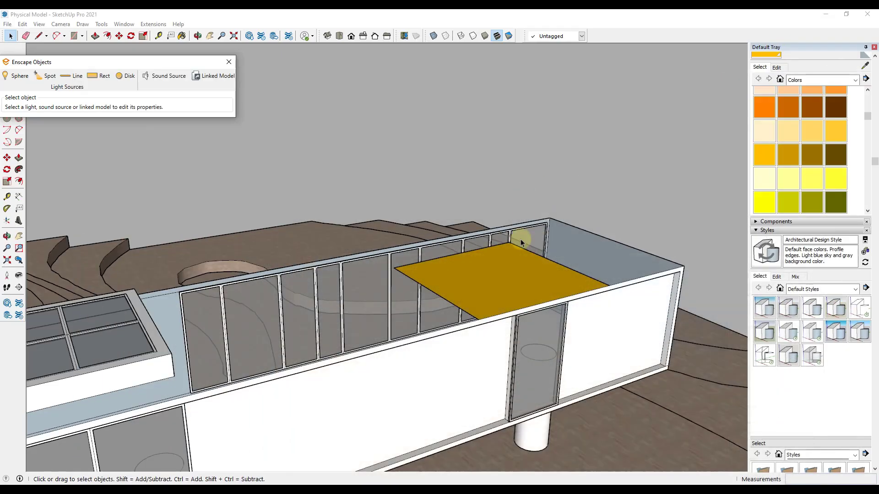
Resize the yellow rectangular light to a width of 0.21 m and a length of 0.17 m
{"action": "middle_click_drag", "start_coordinate": [536, 298], "coordinate": [707, 403]}
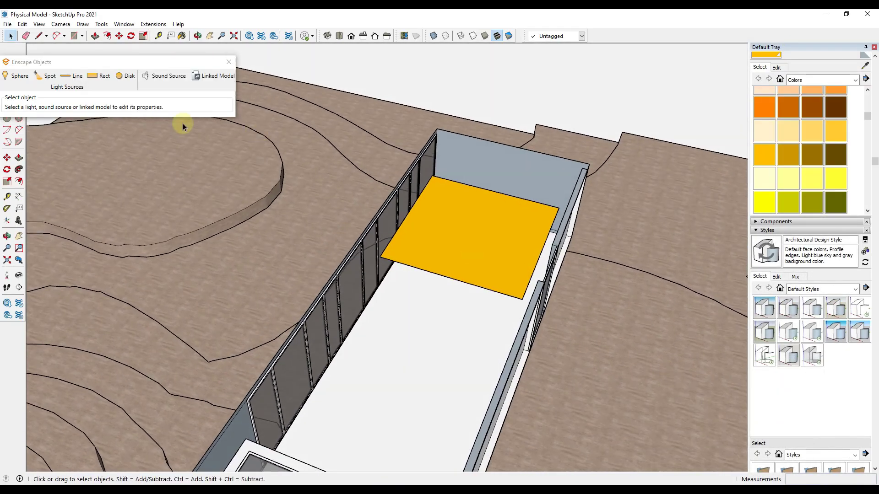
{"action": "left_click", "coordinate": [505, 247]}
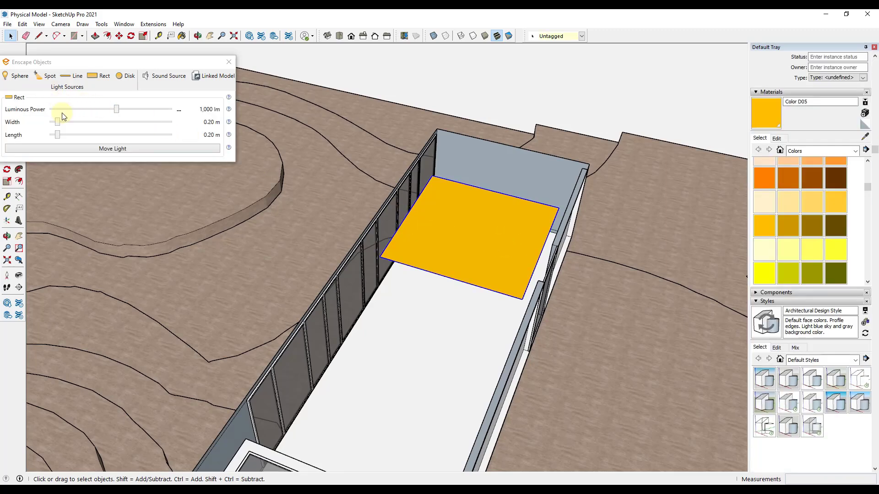
{"action": "left_click", "coordinate": [58, 123]}
{"action": "left_click_drag", "start_coordinate": [55, 124], "coordinate": [60, 126]}
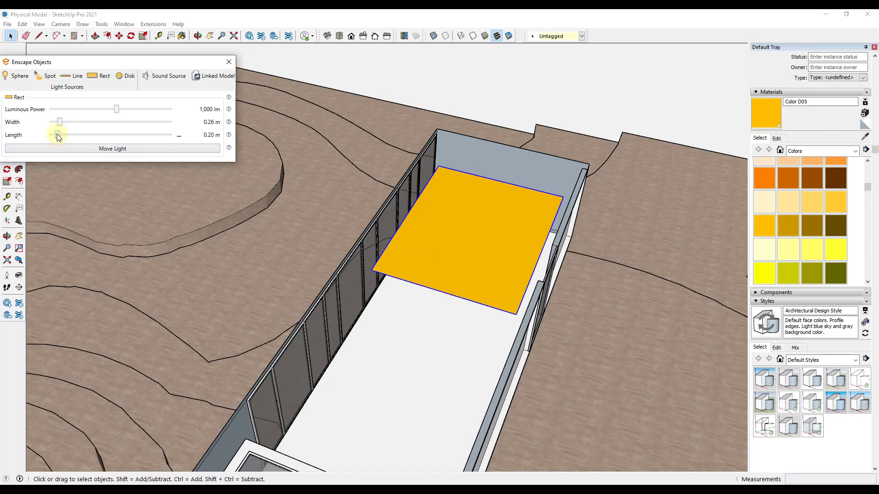
{"action": "left_click_drag", "start_coordinate": [56, 134], "coordinate": [58, 135]}
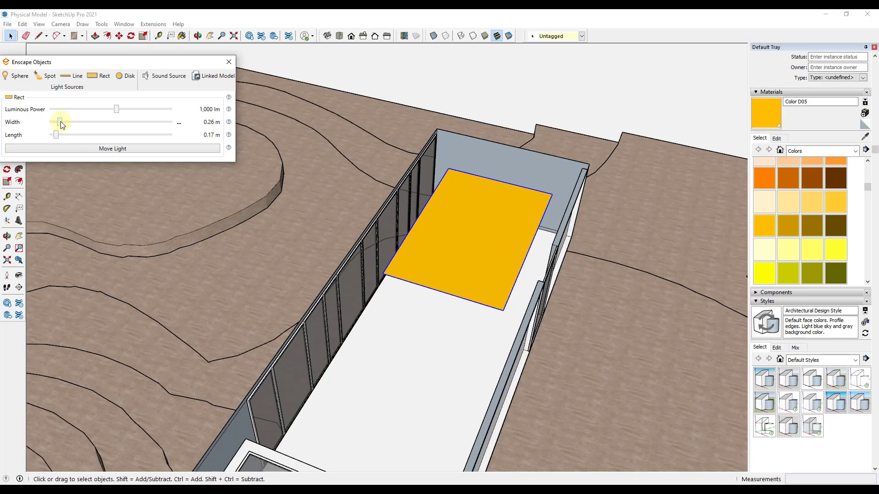
{"action": "left_click_drag", "start_coordinate": [58, 125], "coordinate": [60, 125]}
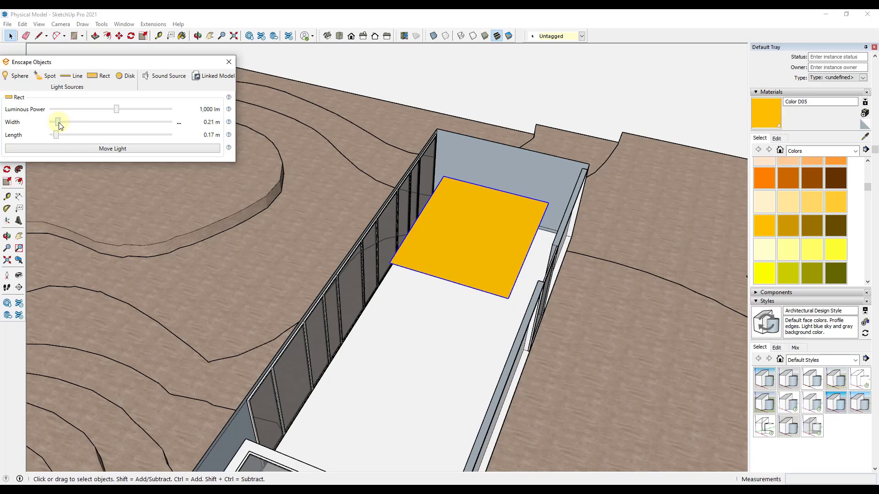
Copy the yellow rectangular light along the upper volume's long wall to below the skylight
{"action": "middle_click_drag", "start_coordinate": [603, 237], "coordinate": [569, 243]}
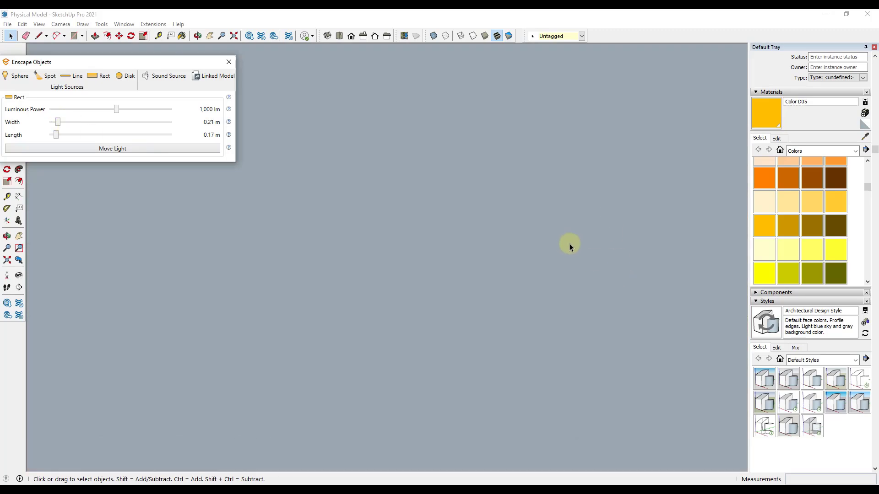
{"action": "mouse_move", "coordinate": [382, 335]}
{"action": "middle_mouse_down"}
{"action": "mouse_move", "coordinate": [467, 240]}
{"action": "mouse_move", "coordinate": [462, 269]}
{"action": "mouse_move", "coordinate": [485, 180]}
{"action": "mouse_move", "coordinate": [548, 298]}
{"action": "middle_mouse_up"}
{"action": "scroll", "coordinate": [532, 283], "scroll_direction": "up", "scroll_amount": 5}
{"action": "mouse_move", "coordinate": [472, 251]}
{"action": "middle_mouse_down"}
{"action": "mouse_move", "coordinate": [465, 270]}
{"action": "mouse_move", "coordinate": [485, 235]}
{"action": "mouse_move", "coordinate": [498, 250]}
{"action": "mouse_move", "coordinate": [488, 278]}
{"action": "mouse_move", "coordinate": [330, 317]}
{"action": "middle_mouse_up"}
{"action": "scroll", "coordinate": [499, 253], "scroll_direction": "up", "scroll_amount": 2}
{"action": "scroll", "coordinate": [500, 253], "scroll_direction": "up", "scroll_amount": 1}
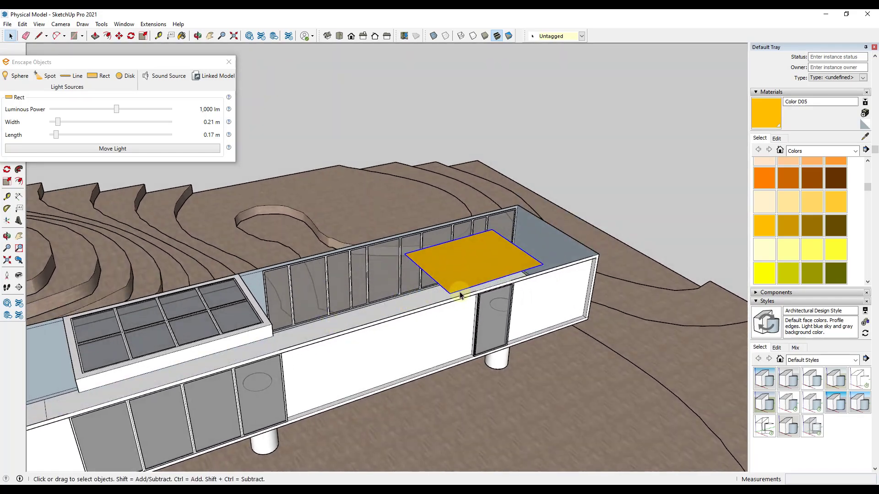
{"action": "key", "text": "m"}
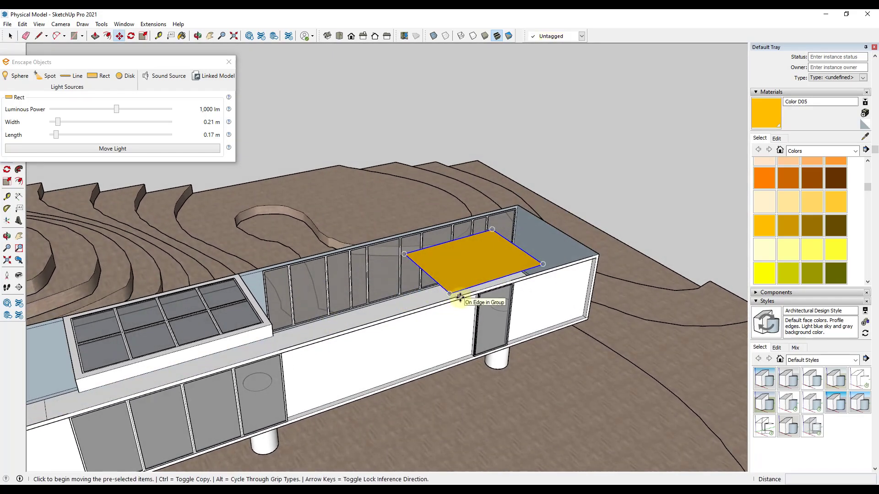
{"action": "key", "text": "ctrl"}
{"action": "left_click", "coordinate": [460, 298]}
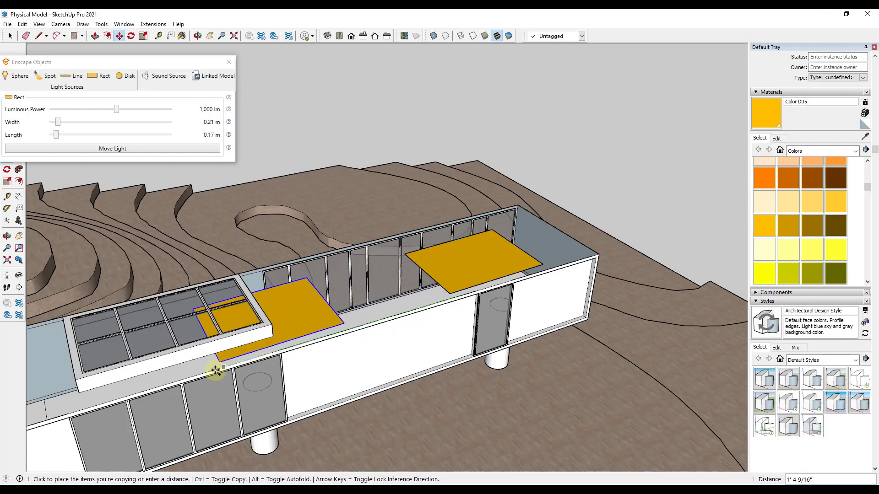
{"action": "left_click", "coordinate": [107, 405]}
Move the copied light 1' 5 3/16" along the long wall, away from the skylight, and check both lights in the Enscape render
{"action": "middle_click_drag", "start_coordinate": [261, 369], "coordinate": [443, 251]}
{"action": "scroll", "coordinate": [443, 251], "scroll_direction": "down", "scroll_amount": 1}
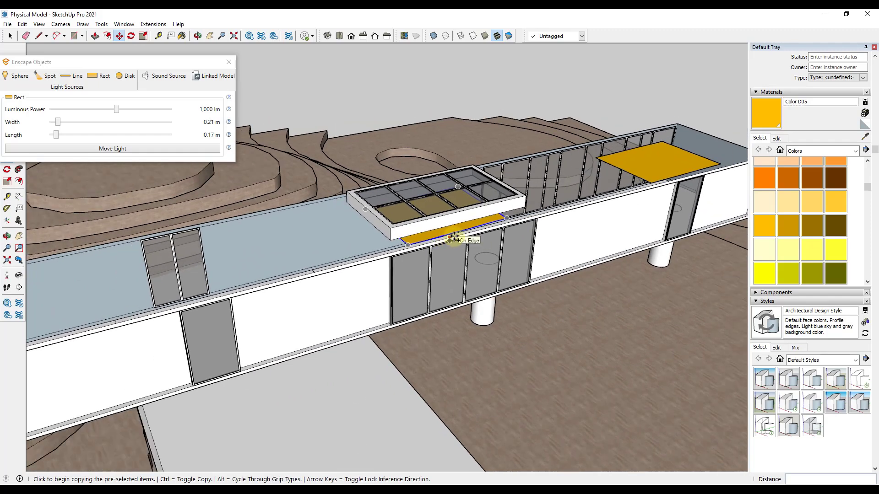
{"action": "left_click", "coordinate": [454, 238]}
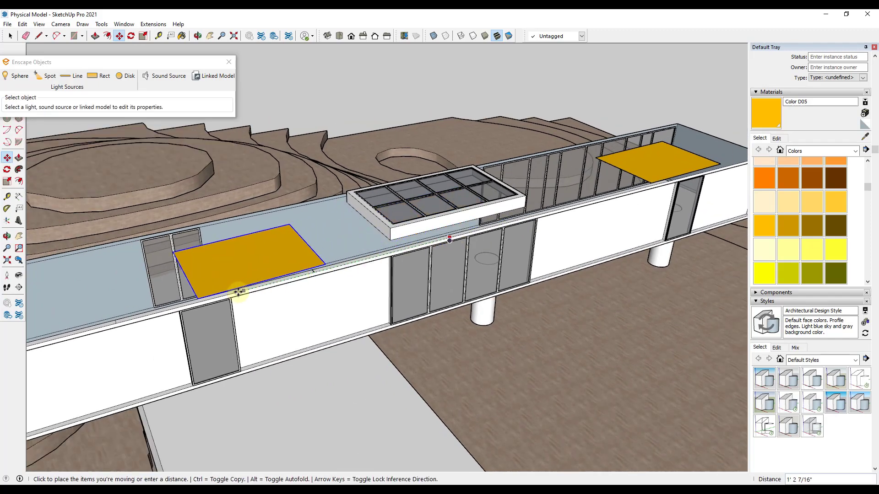
{"action": "left_click", "coordinate": [200, 300]}
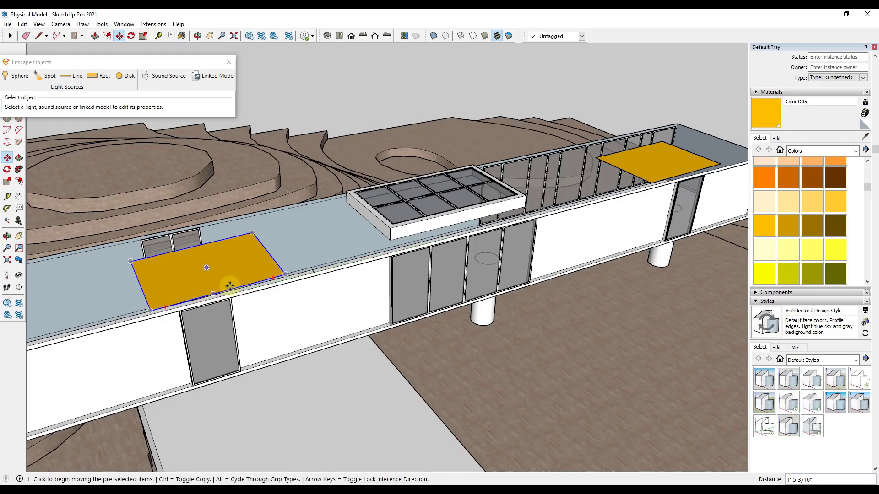
{"action": "mouse_move", "coordinate": [595, 490]}
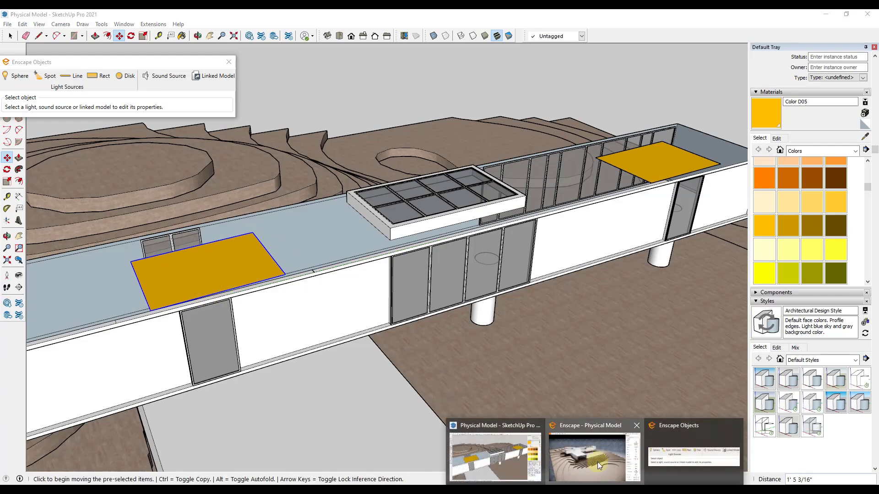
{"action": "left_click", "coordinate": [597, 462]}
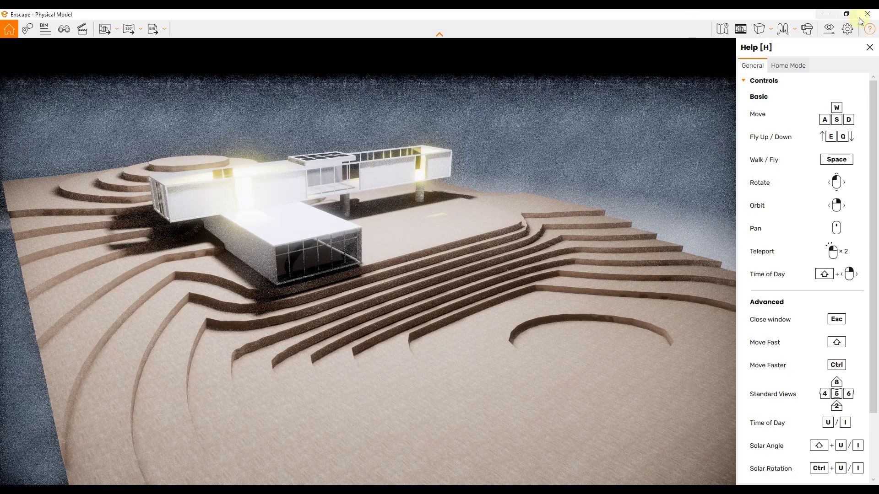
{"action": "left_click", "coordinate": [826, 14]}
Unhide all hidden geometry inside the upper volume's nested group to restore its roof, and check the house in the Enscape render
{"action": "key", "text": "space"}
{"action": "double_click", "coordinate": [626, 200]}
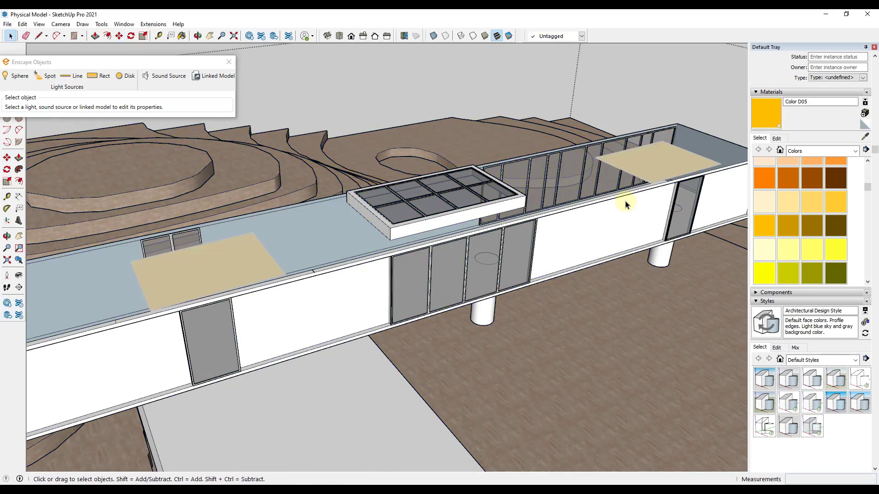
{"action": "left_click", "coordinate": [24, 25]}
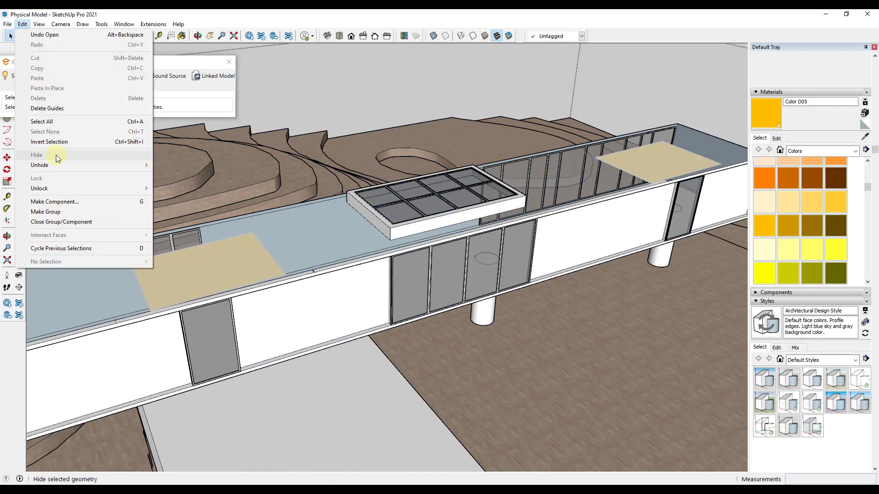
{"action": "mouse_move", "coordinate": [55, 165]}
{"action": "left_click", "coordinate": [180, 184]}
{"action": "left_click", "coordinate": [350, 282]}
{"action": "double_click", "coordinate": [346, 278]}
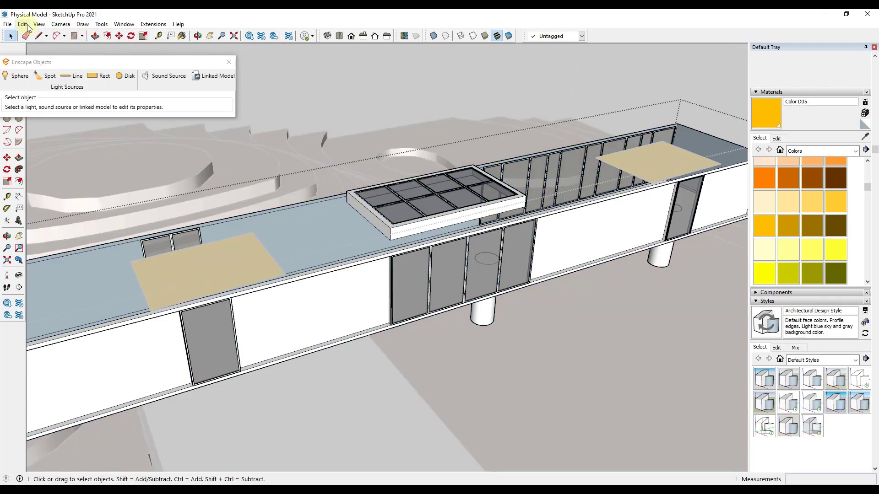
{"action": "left_click", "coordinate": [23, 24]}
{"action": "mouse_move", "coordinate": [87, 165]}
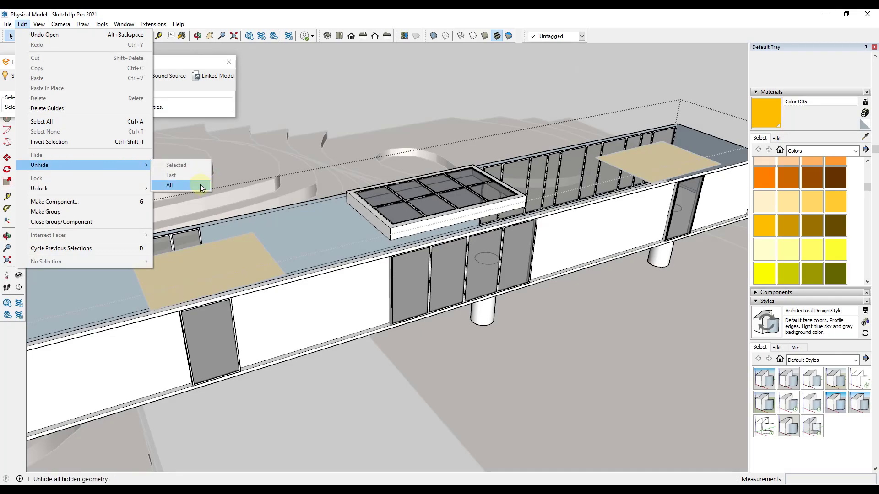
{"action": "left_click", "coordinate": [180, 185]}
{"action": "left_click", "coordinate": [342, 287]}
{"action": "key", "text": "Escape"}
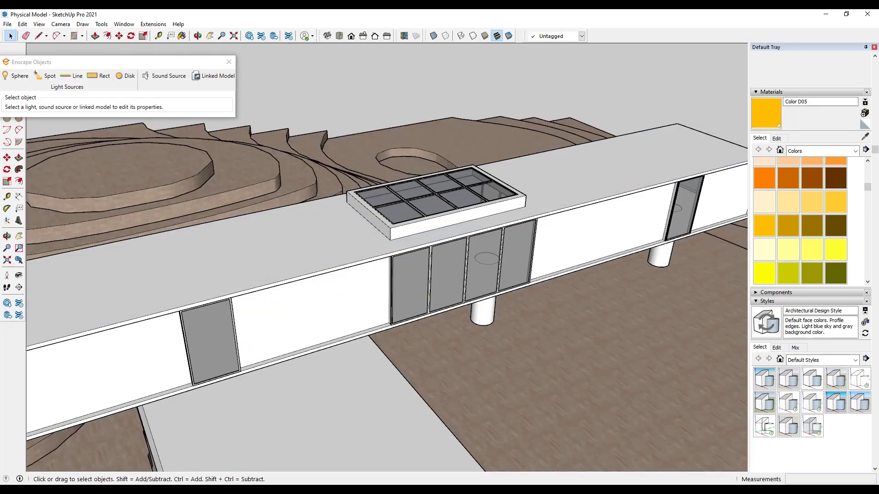
{"action": "mouse_move", "coordinate": [641, 450]}
{"action": "left_click", "coordinate": [605, 458]}
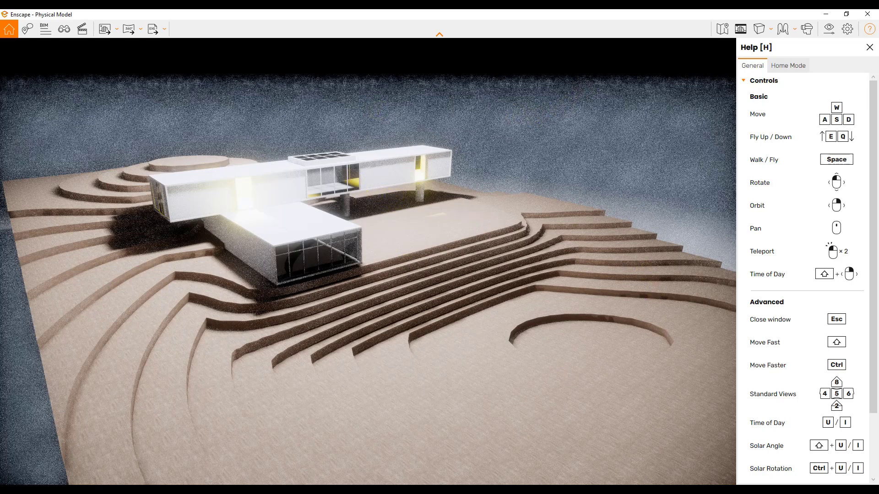
{"action": "mouse_move", "coordinate": [596, 460]}
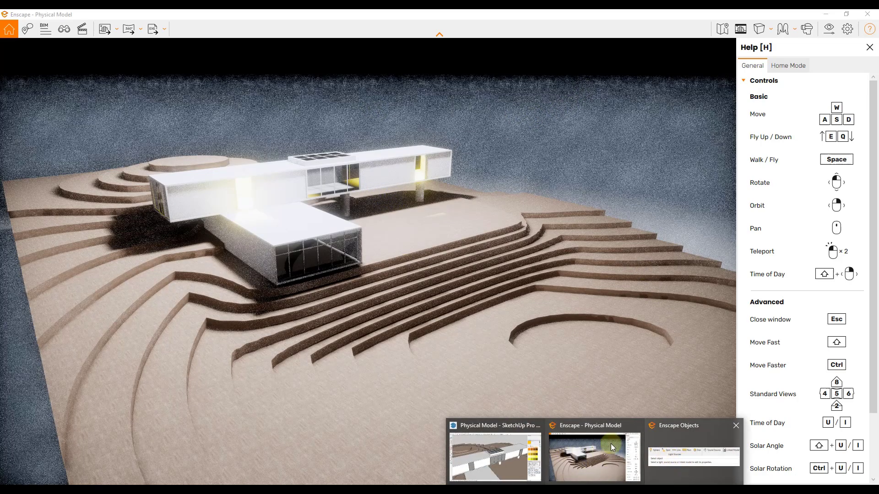
Select the first Enscape.RectangularLight#1 in the model and reduce its luminous power to 158 lm
{"action": "left_click", "coordinate": [498, 458]}
{"action": "scroll", "coordinate": [757, 275], "scroll_direction": "down", "scroll_amount": 5}
{"action": "scroll", "coordinate": [820, 316], "scroll_direction": "down", "scroll_amount": 7}
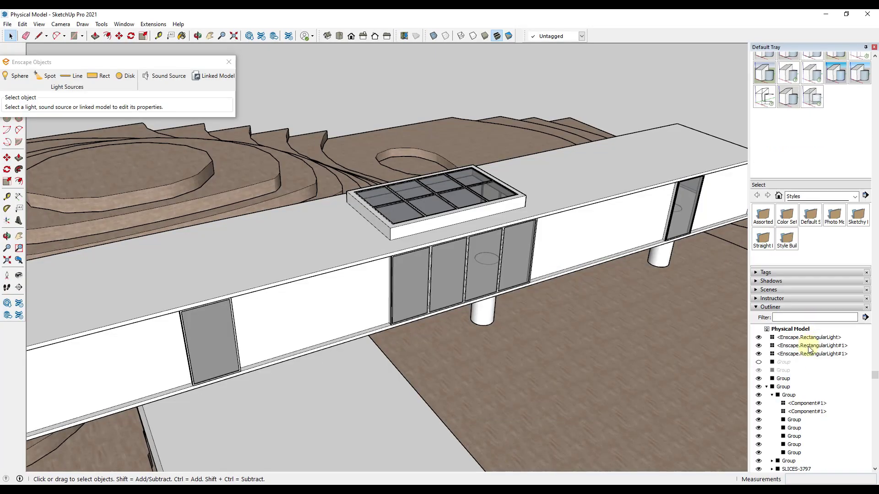
{"action": "left_click", "coordinate": [809, 347]}
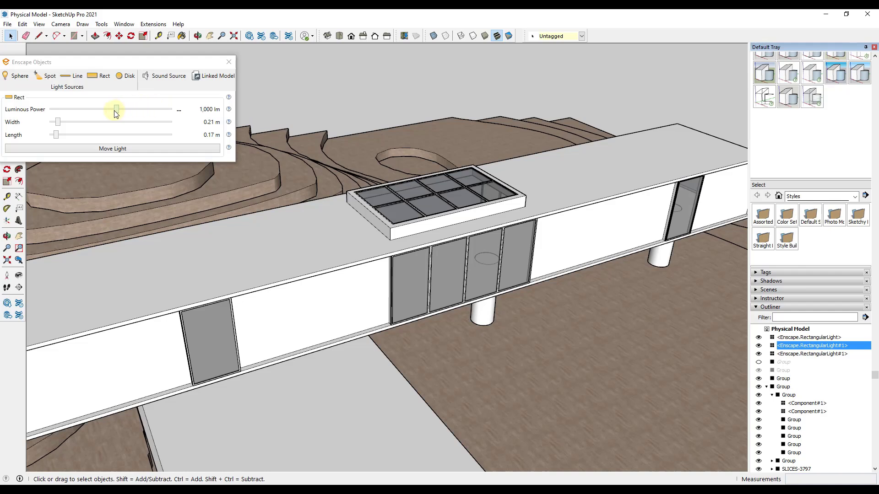
{"action": "mouse_move", "coordinate": [117, 109]}
{"action": "left_mouse_down"}
{"action": "mouse_move", "coordinate": [86, 111]}
{"action": "mouse_move", "coordinate": [99, 111]}
{"action": "left_mouse_up"}
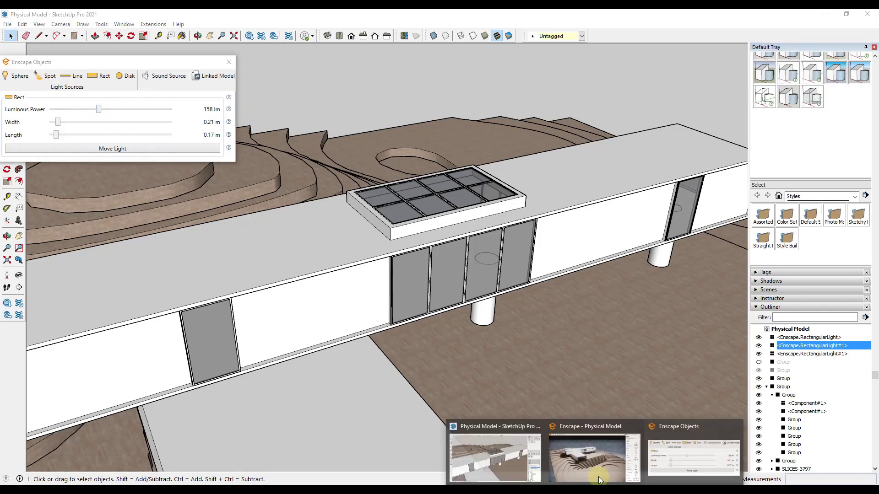
Place the Enscape render side by side with the SketchUp model and bring the whole house into view
{"action": "left_click", "coordinate": [616, 453]}
{"action": "key", "text": "super+Right"}
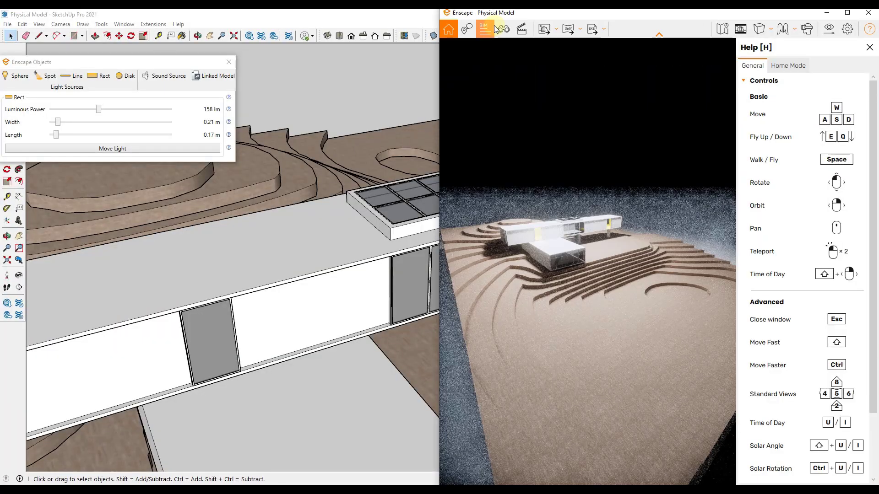
{"action": "scroll", "coordinate": [320, 241], "scroll_direction": "down", "scroll_amount": 8}
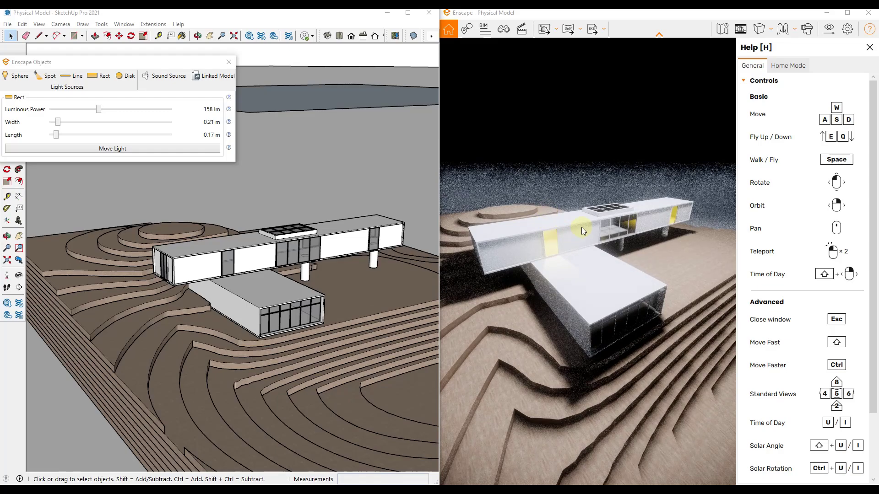
Reduce the luminous power of the large overhead rectangular light to 20 lm and of the yellow interior lights to 10 lm
{"action": "left_click", "coordinate": [257, 107]}
{"action": "left_click_drag", "start_coordinate": [122, 110], "coordinate": [79, 110]}
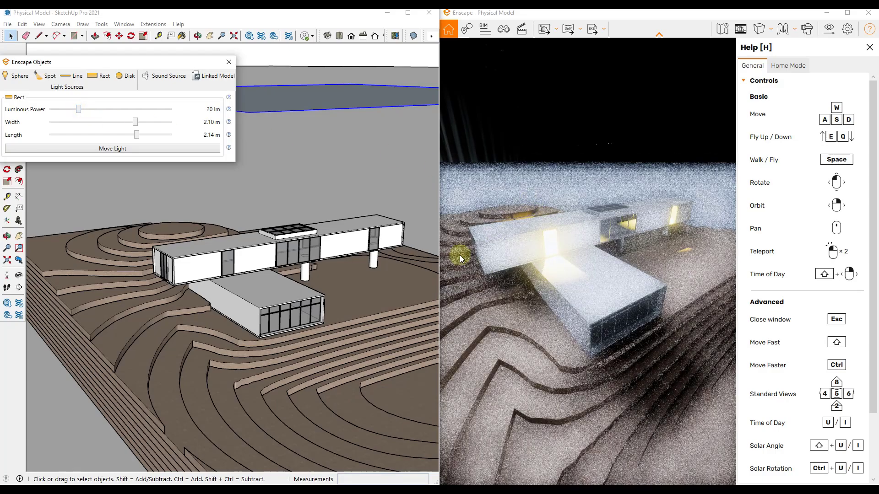
{"action": "left_click", "coordinate": [124, 23]}
{"action": "mouse_move", "coordinate": [137, 34]}
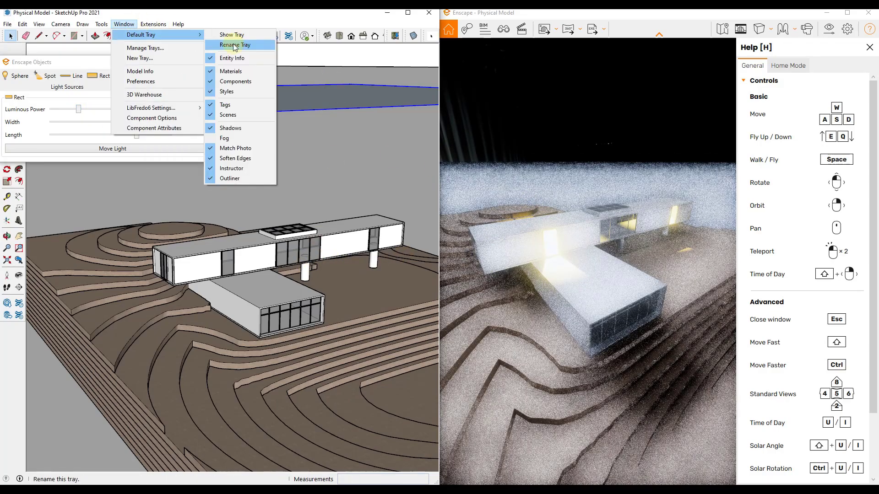
{"action": "left_click", "coordinate": [232, 44]}
{"action": "left_click_drag", "start_coordinate": [87, 113], "coordinate": [72, 114]}
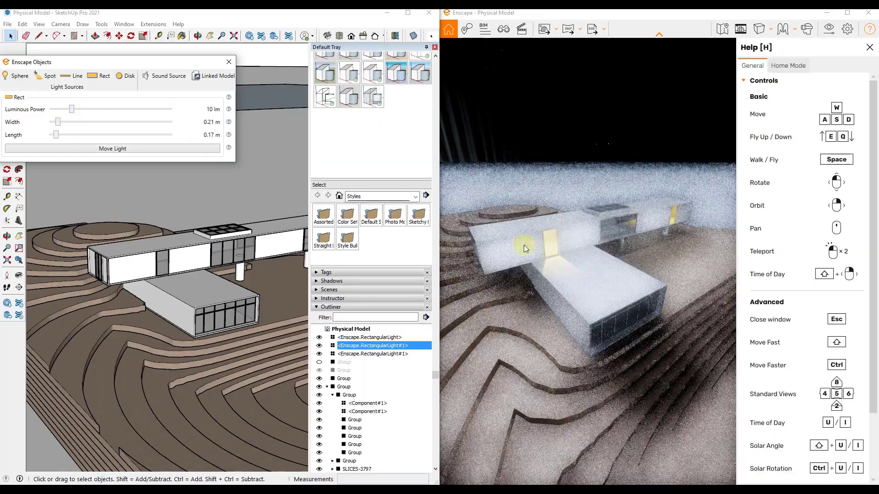
Lower the skybox's normalized brightness to 0.18 Lux in the Enscape visual settings
{"action": "mouse_move", "coordinate": [614, 259]}
{"action": "left_mouse_down"}
{"action": "mouse_move", "coordinate": [575, 268]}
{"action": "mouse_move", "coordinate": [614, 256]}
{"action": "left_mouse_up"}
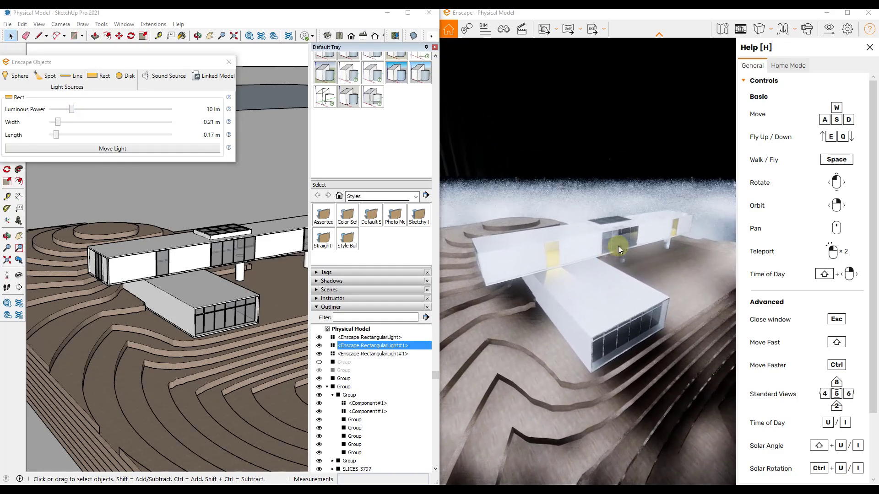
{"action": "left_click", "coordinate": [829, 30]}
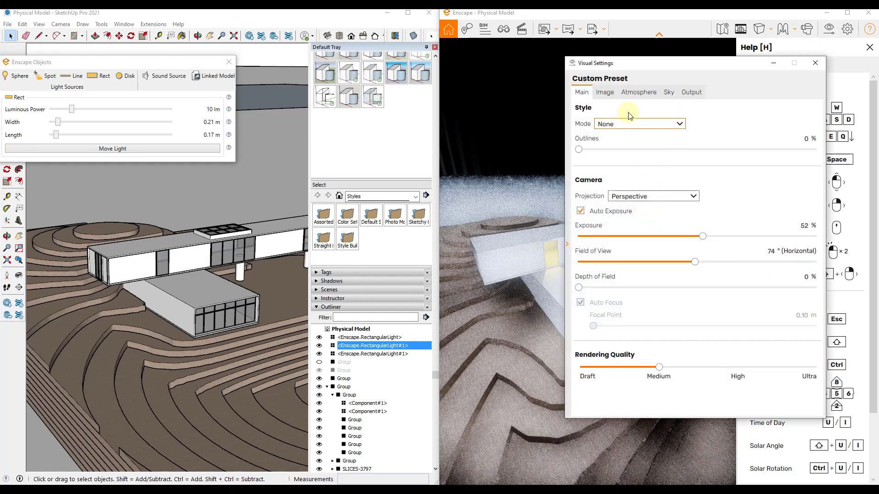
{"action": "left_click", "coordinate": [667, 93]}
{"action": "left_click_drag", "start_coordinate": [697, 243], "coordinate": [604, 249]}
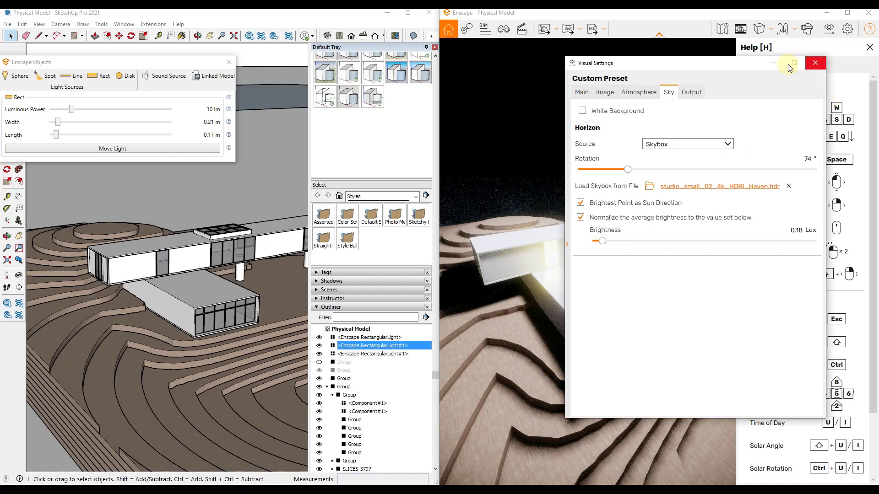
{"action": "left_click", "coordinate": [815, 64]}
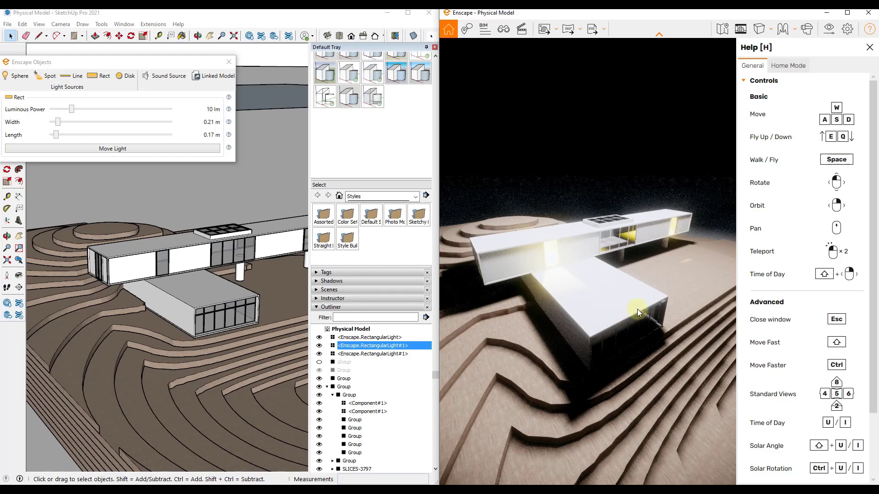
Set the yellow interior lights' luminous power to 21 lm and check their glow in the Enscape render from several angles
{"action": "mouse_move", "coordinate": [627, 319]}
{"action": "right_mouse_down"}
{"action": "mouse_move", "coordinate": [615, 314]}
{"action": "mouse_move", "coordinate": [627, 320]}
{"action": "right_mouse_up"}
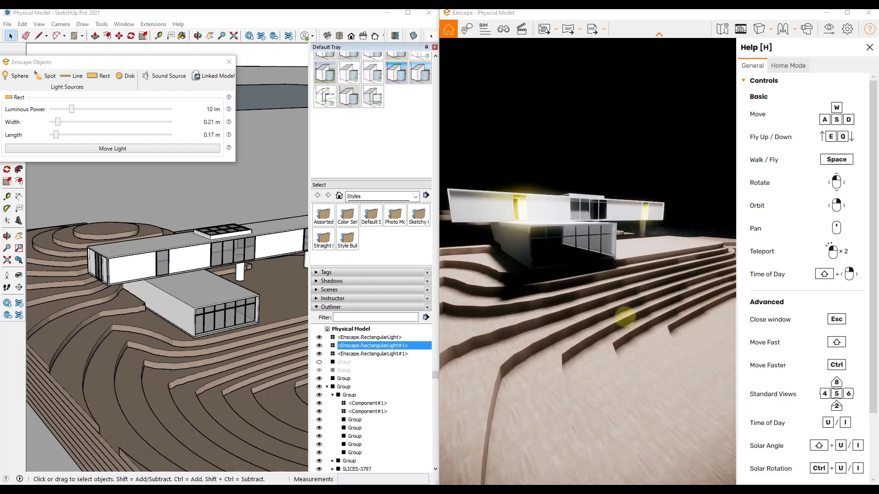
{"action": "left_click_drag", "start_coordinate": [72, 110], "coordinate": [79, 110]}
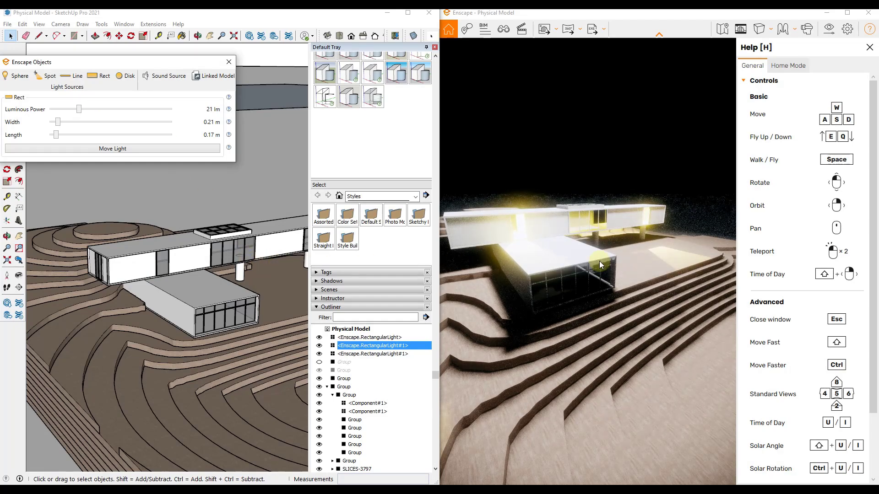
{"action": "right_click_drag", "start_coordinate": [555, 289], "coordinate": [647, 263]}
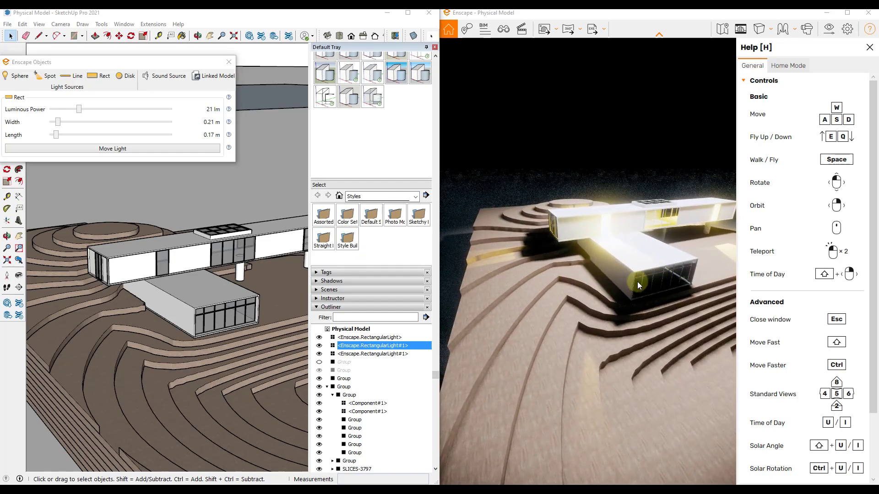
{"action": "right_click_drag", "start_coordinate": [655, 285], "coordinate": [647, 247]}
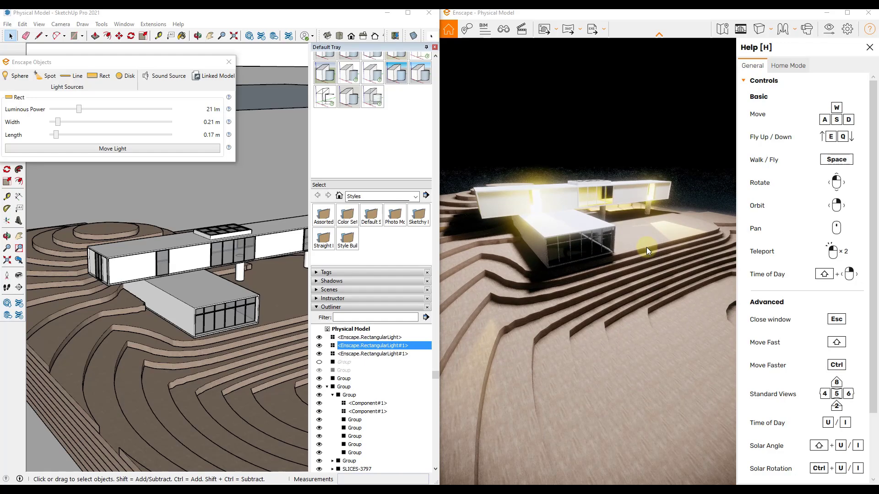
Maximize the SketchUp window, select the yellow light at the upper volume's near end, and turn on X-ray display
{"action": "double_click", "coordinate": [268, 14]}
{"action": "scroll", "coordinate": [420, 295], "scroll_direction": "up", "scroll_amount": 3}
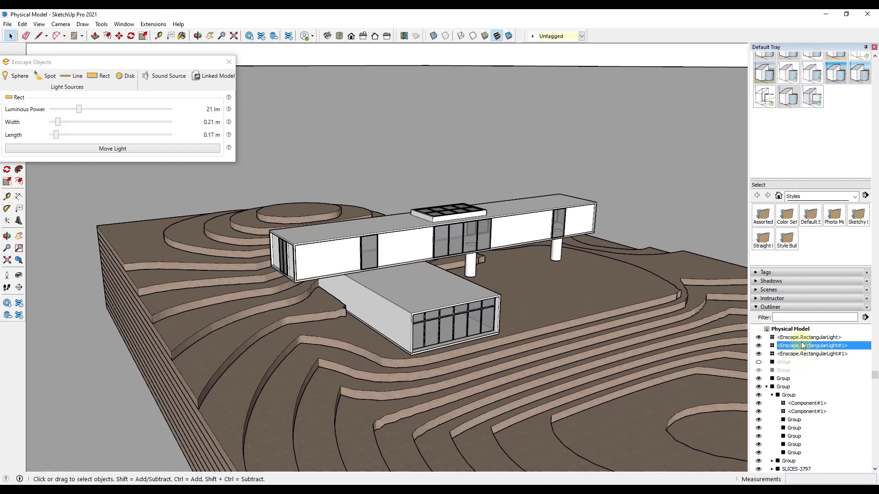
{"action": "scroll", "coordinate": [800, 356], "scroll_direction": "down", "scroll_amount": 3}
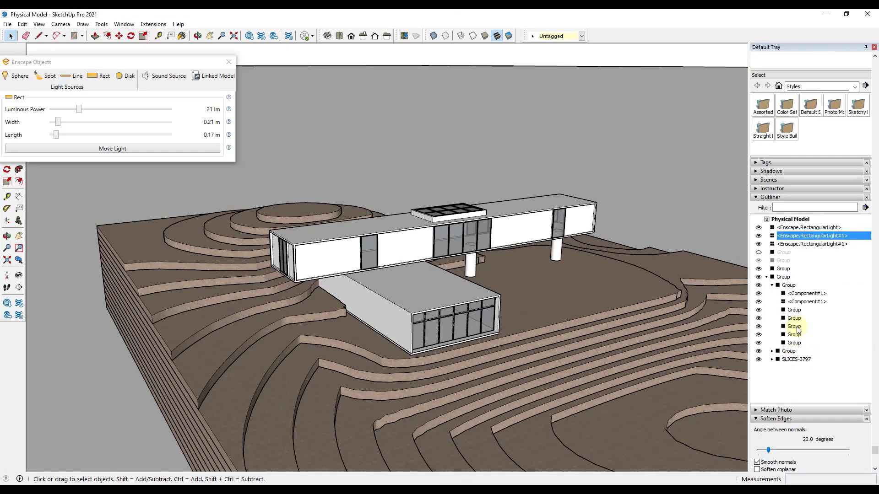
{"action": "left_click", "coordinate": [794, 244]}
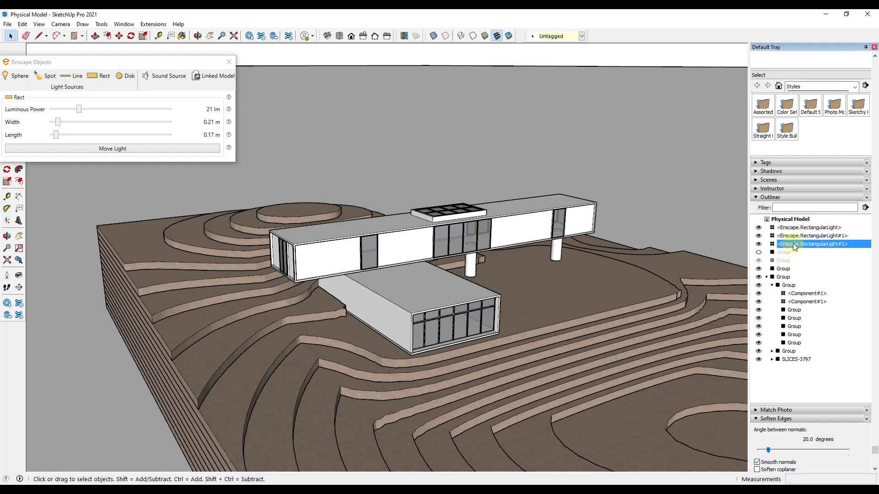
{"action": "left_click", "coordinate": [434, 36]}
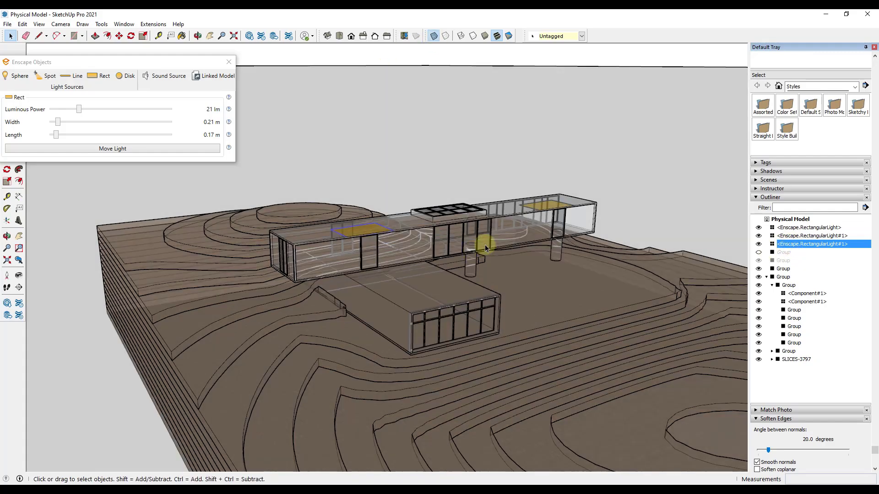
Copy the selected yellow light about 1' 4" along the upper volume's long wall to below the skylight
{"action": "middle_click_drag", "start_coordinate": [487, 246], "coordinate": [342, 256]}
{"action": "scroll", "coordinate": [341, 255], "scroll_direction": "up", "scroll_amount": 3}
{"action": "key", "text": "m"}
{"action": "key", "text": "ctrl"}
{"action": "left_click", "coordinate": [353, 252]}
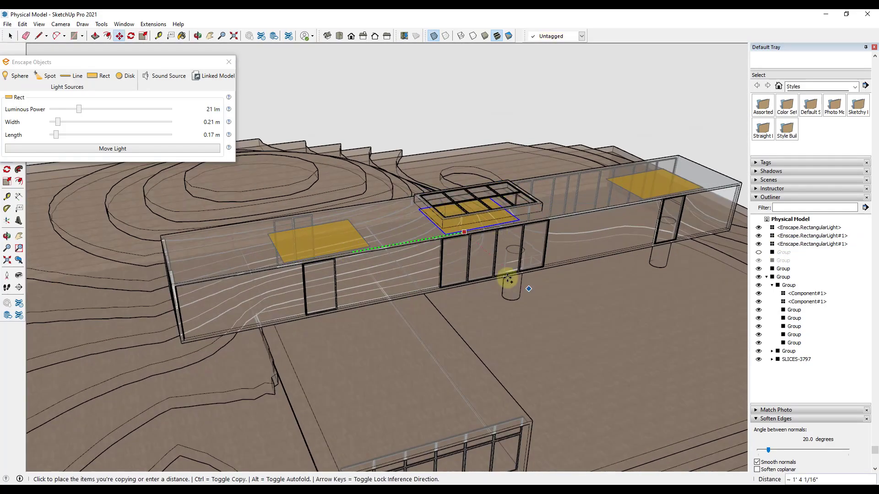
{"action": "left_click", "coordinate": [522, 277]}
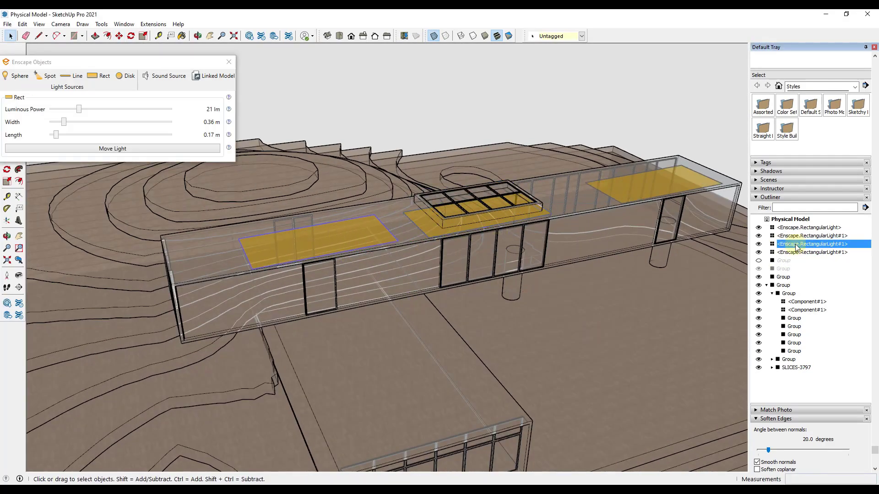
Copy the upper volume's near-end yellow light about 1' 8 1/2" out and down to the lower volume
{"action": "key", "text": "m"}
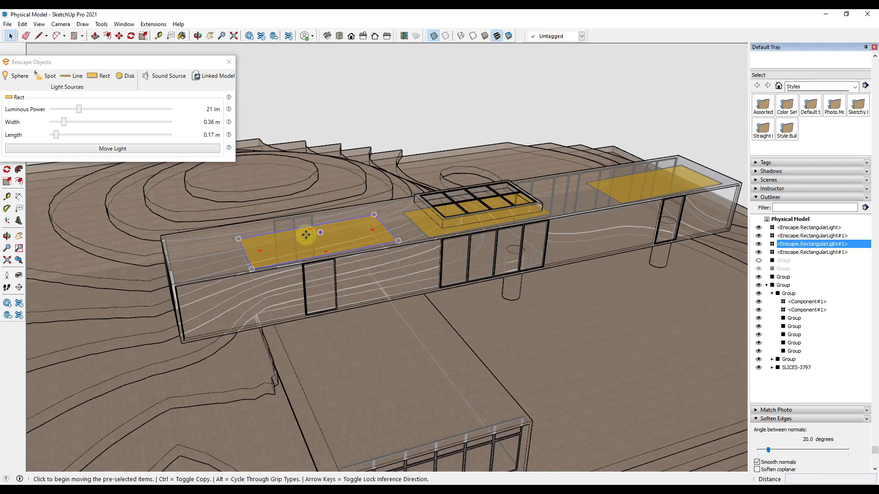
{"action": "left_click", "coordinate": [306, 235]}
{"action": "key", "text": "ctrl"}
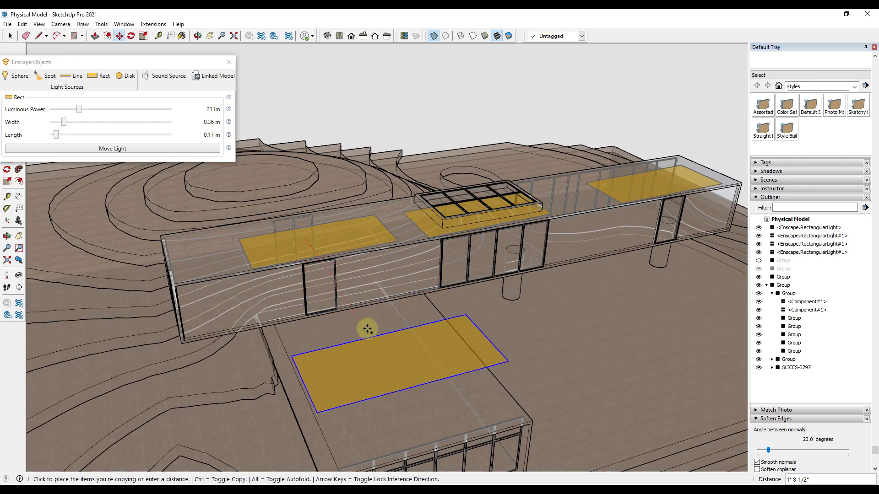
{"action": "left_click", "coordinate": [370, 336]}
{"action": "middle_click_drag", "start_coordinate": [408, 345], "coordinate": [483, 311]}
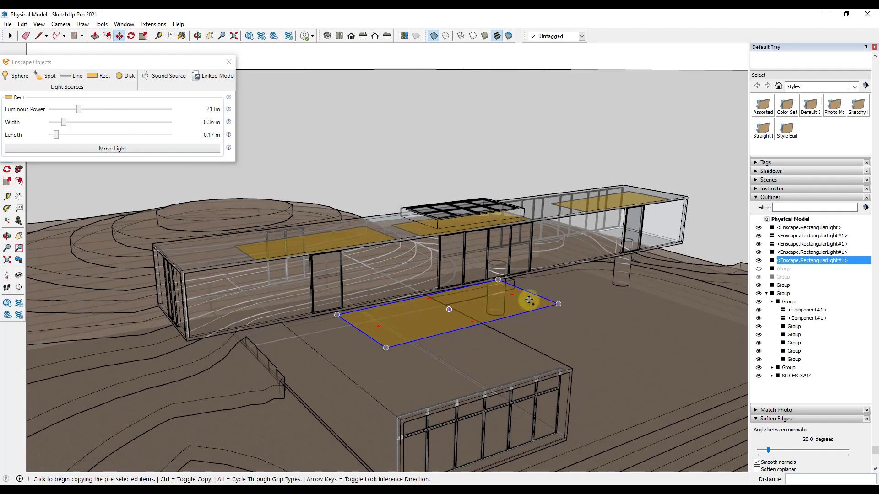
Make the copied light over the lower volume a unique component
{"action": "right_click", "coordinate": [445, 315]}
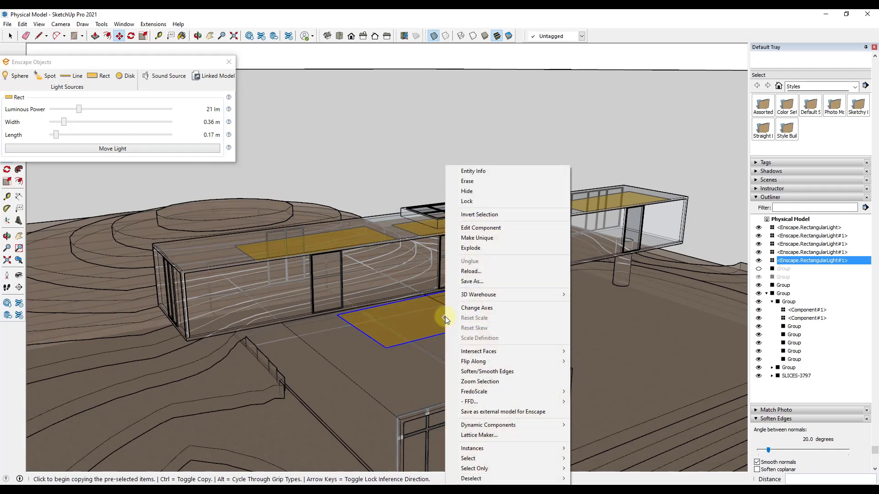
{"action": "left_click", "coordinate": [477, 239]}
{"action": "key", "text": "space"}
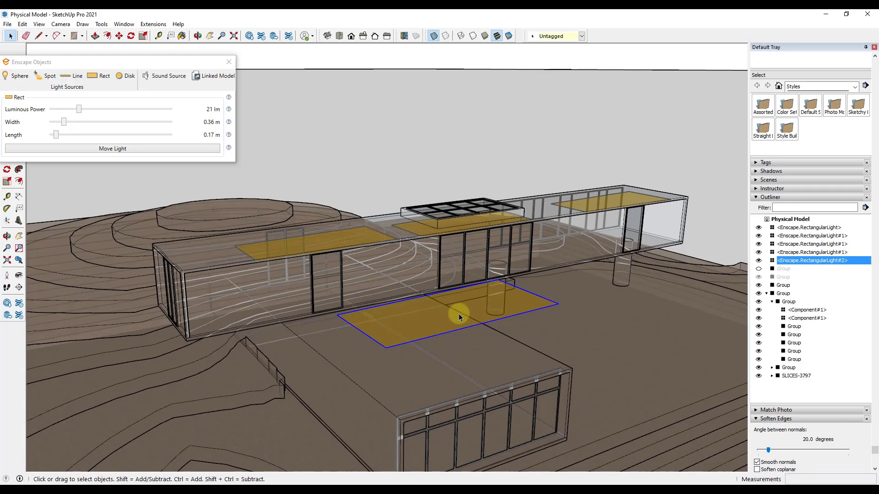
{"action": "middle_click_drag", "start_coordinate": [443, 310], "coordinate": [190, 243]}
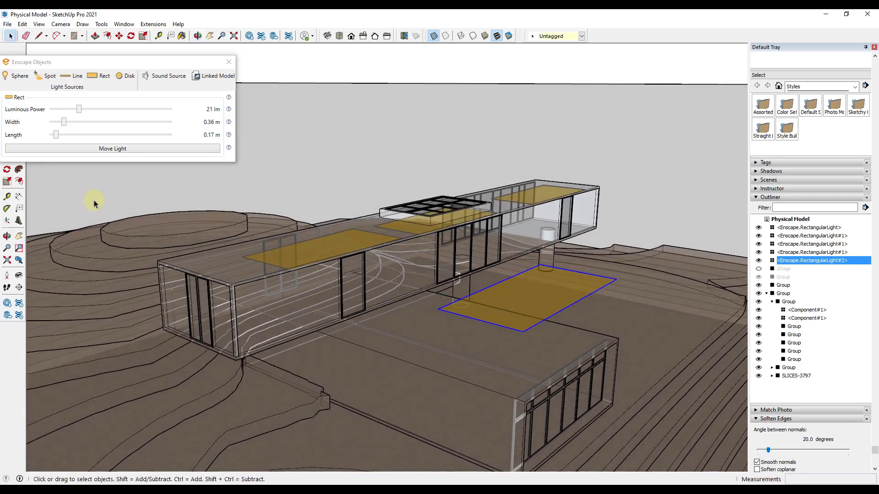
Resize the lower volume's rectangular light to 0.38 m wide and 0.21 m long, and move it inside the lower volume
{"action": "left_click_drag", "start_coordinate": [67, 128], "coordinate": [58, 137]}
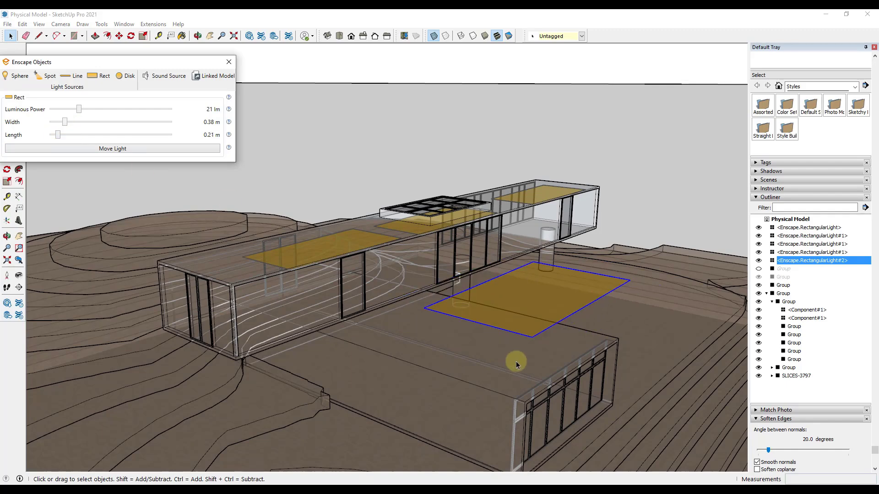
{"action": "left_click", "coordinate": [533, 337]}
{"action": "key", "text": "m"}
{"action": "key", "text": "F2"}
{"action": "left_click", "coordinate": [519, 222]}
{"action": "left_click", "coordinate": [188, 227]}
{"action": "middle_click_drag", "start_coordinate": [463, 376], "coordinate": [404, 295]}
{"action": "scroll", "coordinate": [404, 295], "scroll_direction": "down", "scroll_amount": 5}
{"action": "key", "text": "space"}
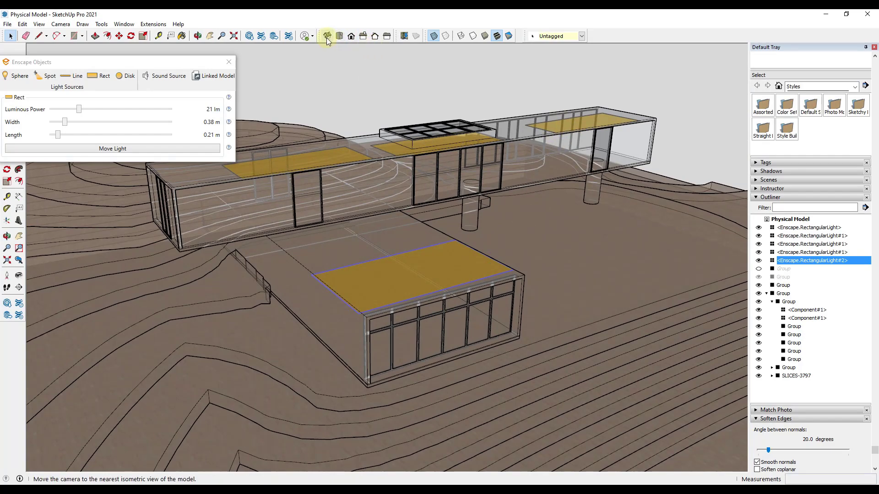
Turn off X-ray display and reduce the lower volume's light to 10 lm with the Enscape render open alongside
{"action": "left_click", "coordinate": [434, 36]}
{"action": "middle_click_drag", "start_coordinate": [496, 274], "coordinate": [575, 408]}
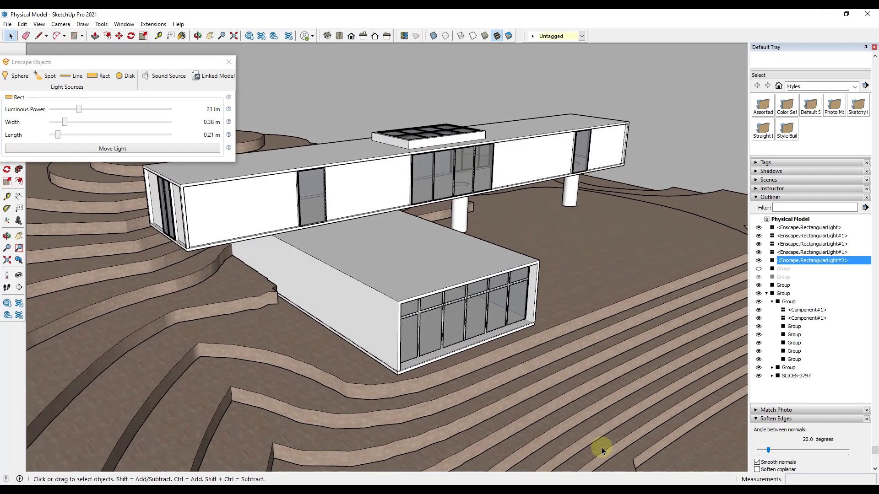
{"action": "left_click", "coordinate": [581, 441]}
{"action": "mouse_move", "coordinate": [561, 215]}
{"action": "right_mouse_down"}
{"action": "mouse_move", "coordinate": [591, 240]}
{"action": "mouse_move", "coordinate": [563, 232]}
{"action": "right_mouse_up"}
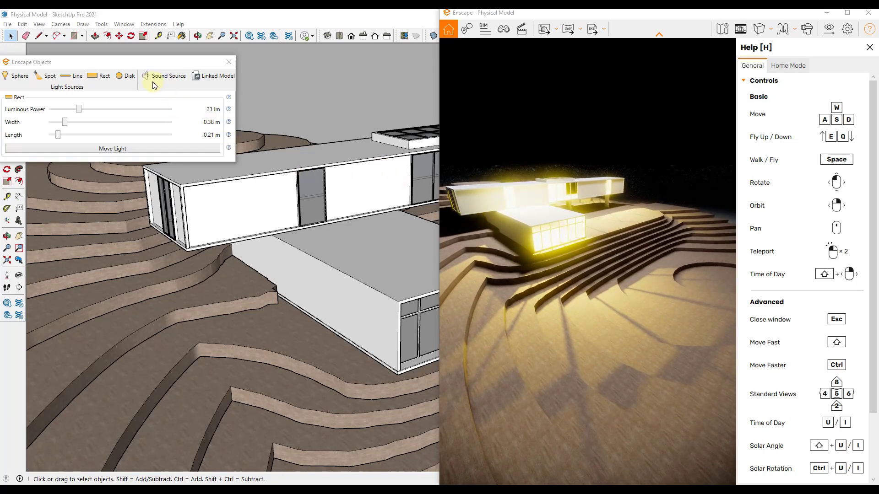
{"action": "left_click_drag", "start_coordinate": [77, 109], "coordinate": [72, 112]}
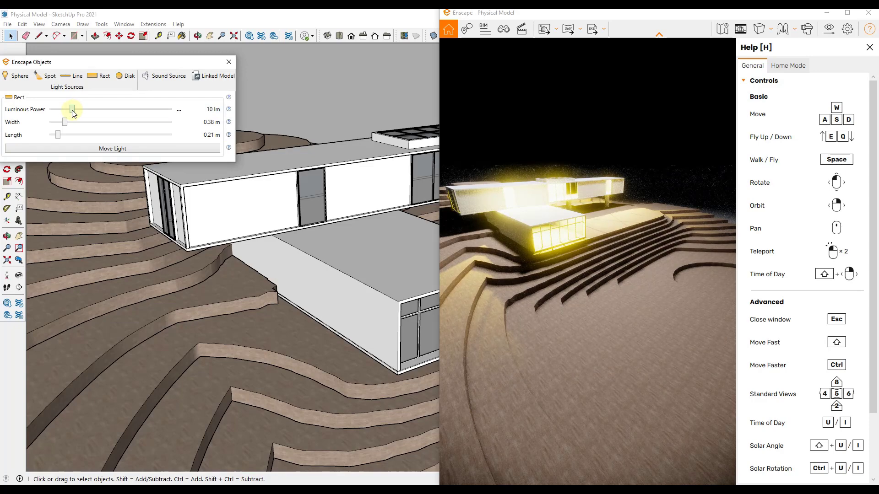
Raise the luminous power of the large overhead rectangular light to 300 lm
{"action": "left_click", "coordinate": [152, 24]}
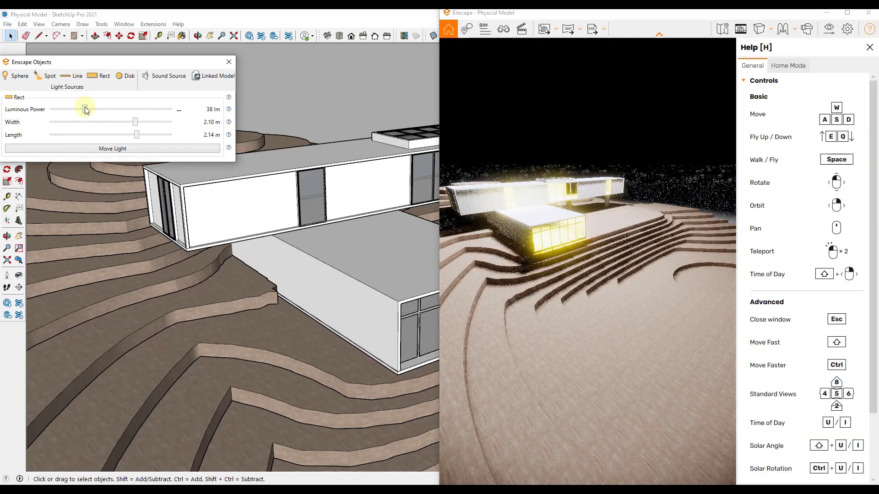
{"action": "left_click_drag", "start_coordinate": [89, 106], "coordinate": [103, 105]}
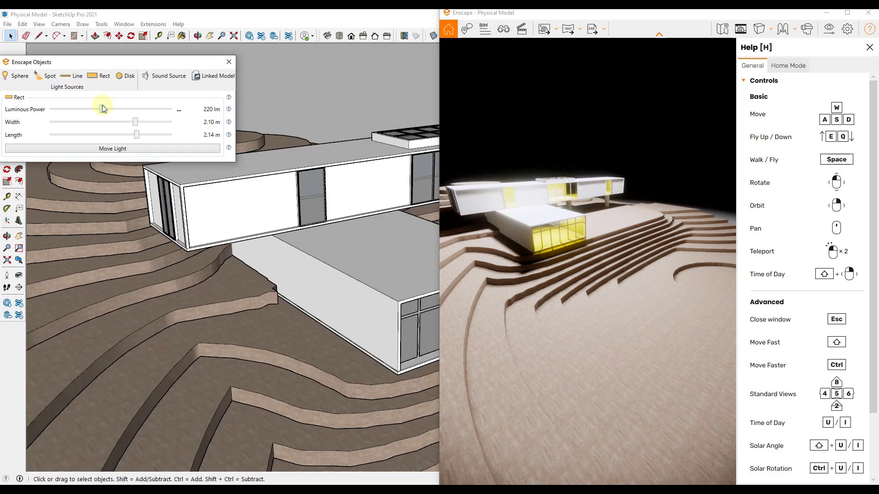
{"action": "left_click_drag", "start_coordinate": [100, 106], "coordinate": [102, 109]}
{"action": "left_click", "coordinate": [179, 111]}
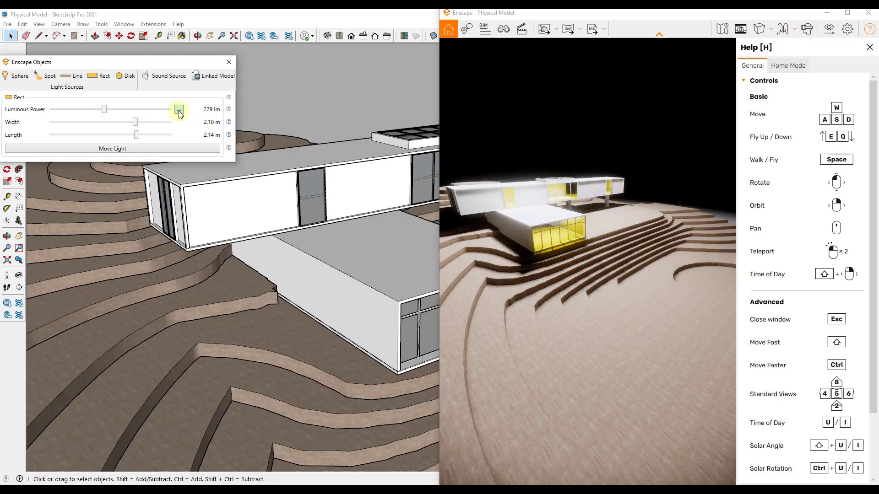
{"action": "left_click", "coordinate": [210, 127]}
{"action": "type", "text": "300"}
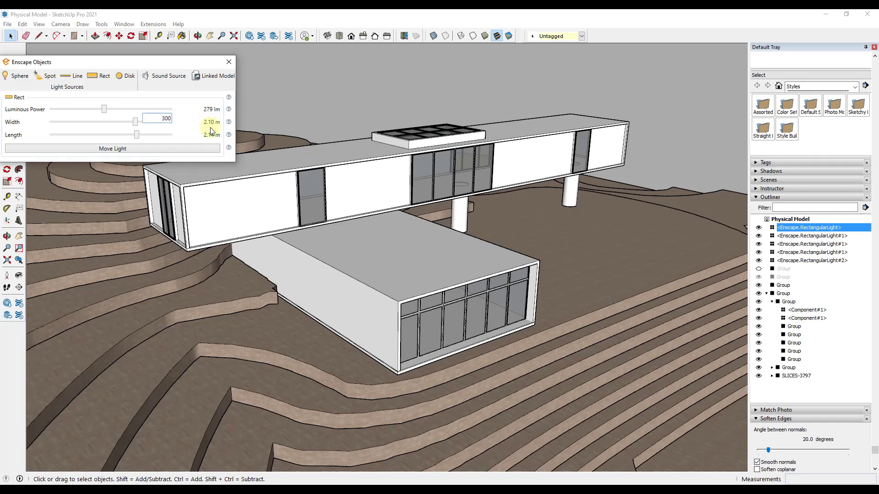
{"action": "key", "text": "Return"}
Switch to the Enscape window and examine the lighting on the house and terrain from farther back
{"action": "left_click", "coordinate": [597, 447]}
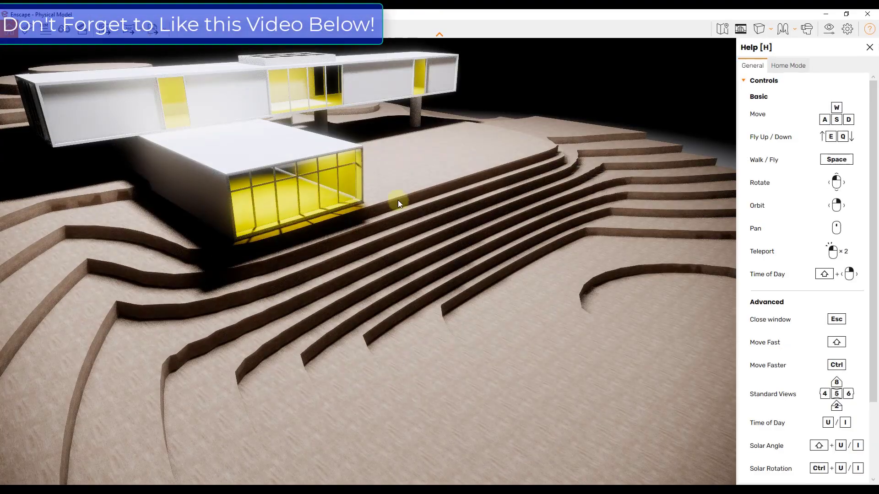
{"action": "left_click_drag", "start_coordinate": [398, 200], "coordinate": [270, 185]}
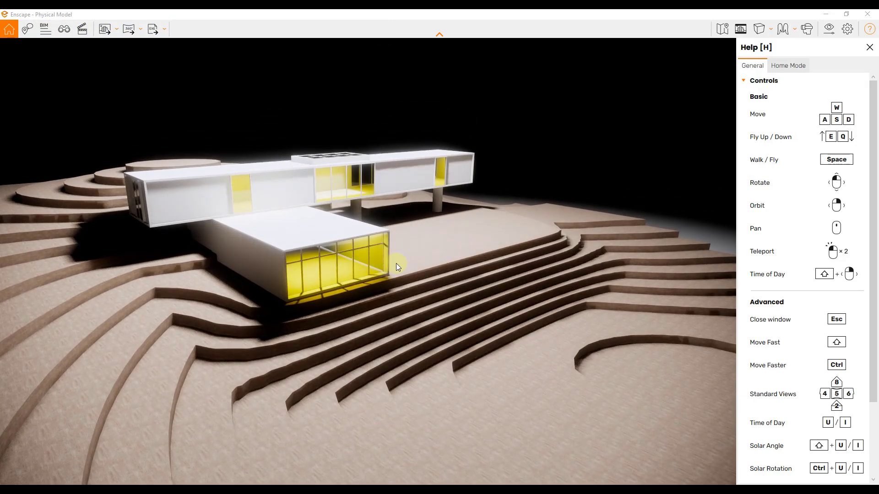
{"action": "left_click_drag", "start_coordinate": [353, 288], "coordinate": [353, 289]}
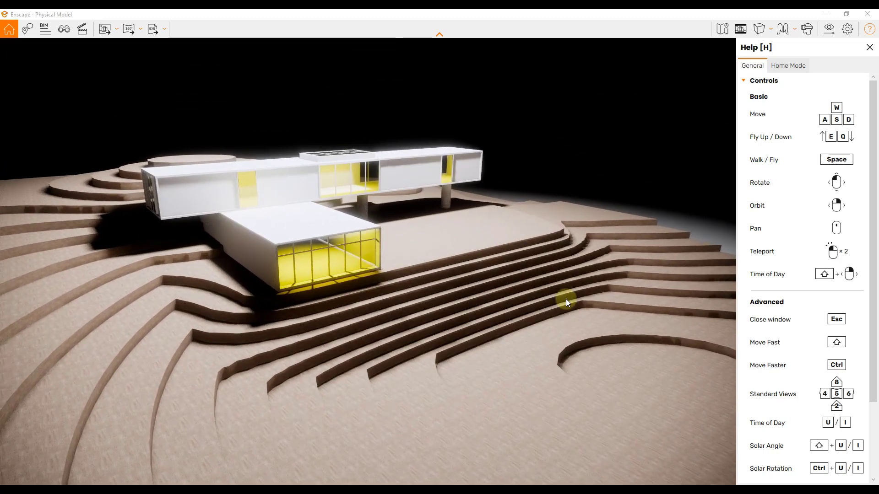
{"action": "left_click_drag", "start_coordinate": [484, 274], "coordinate": [558, 353]}
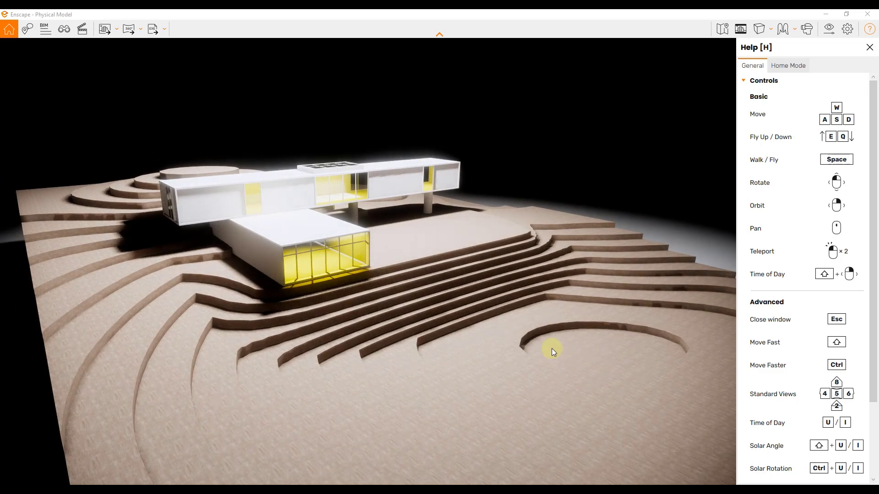
Switch back to SketchUp and import the Trees SketchUp file into the model
{"action": "left_click", "coordinate": [820, 17]}
{"action": "left_click", "coordinate": [7, 24]}
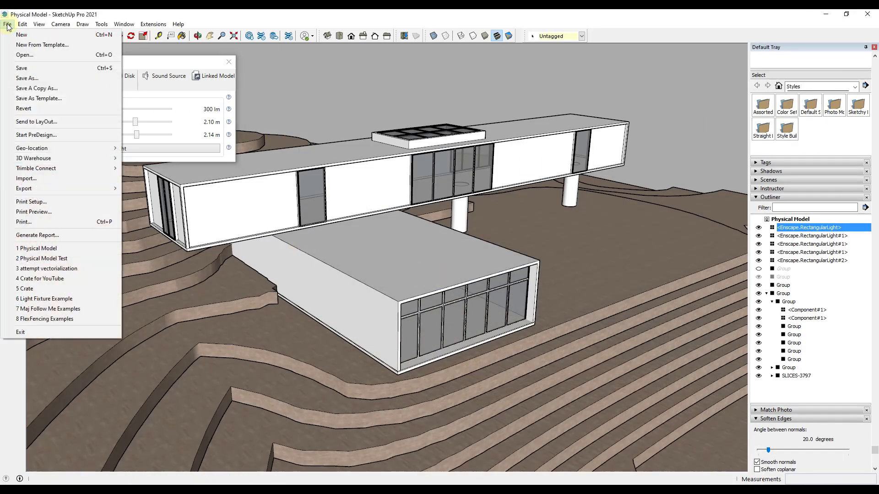
{"action": "left_click", "coordinate": [45, 178]}
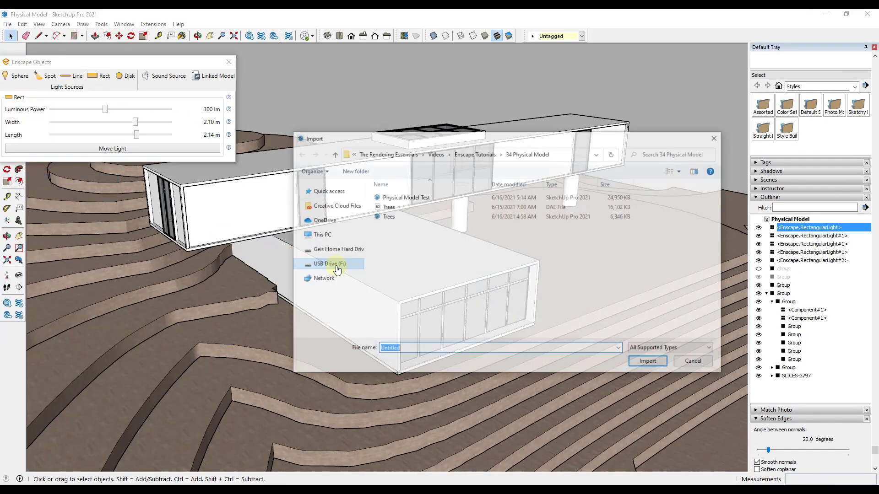
{"action": "double_click", "coordinate": [401, 217]}
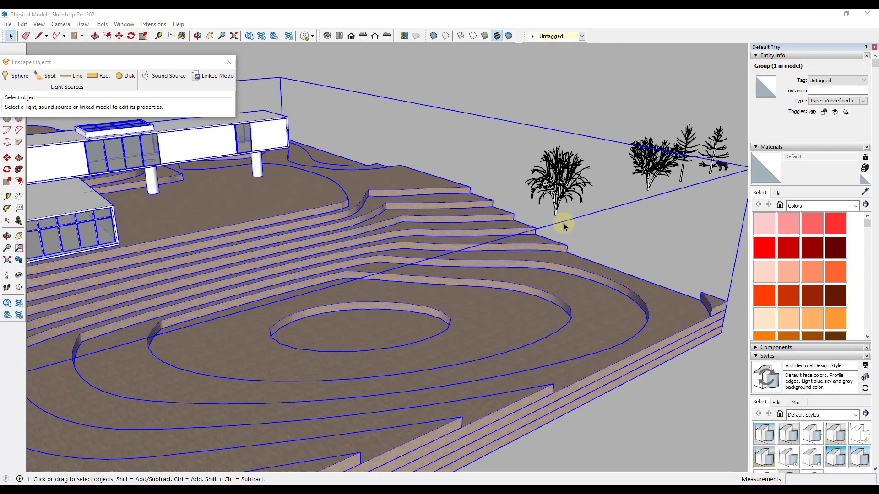
Move the nearest broad bare tree from beside the terrain to the middle of the oval recess
{"action": "left_click", "coordinate": [555, 211]}
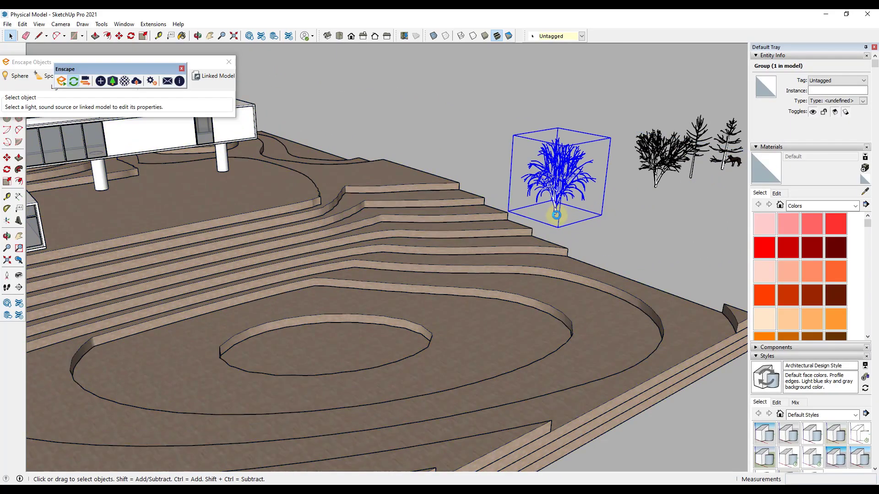
{"action": "key", "text": "m"}
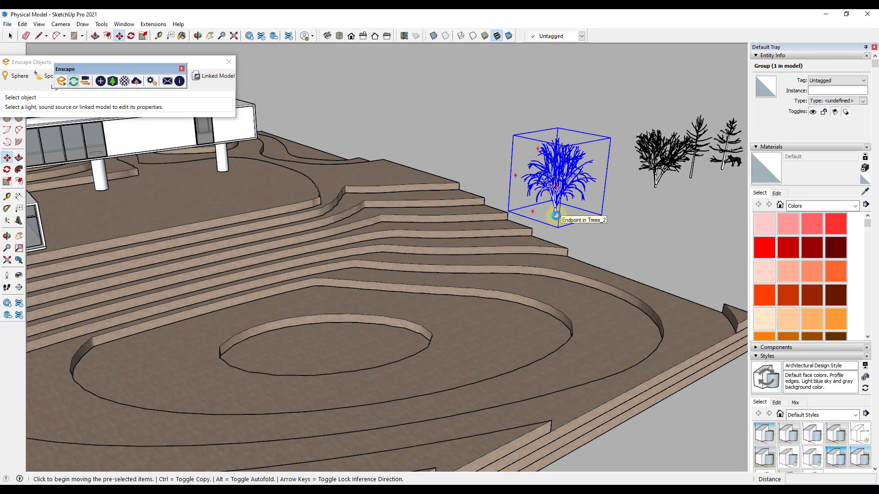
{"action": "left_click", "coordinate": [554, 217]}
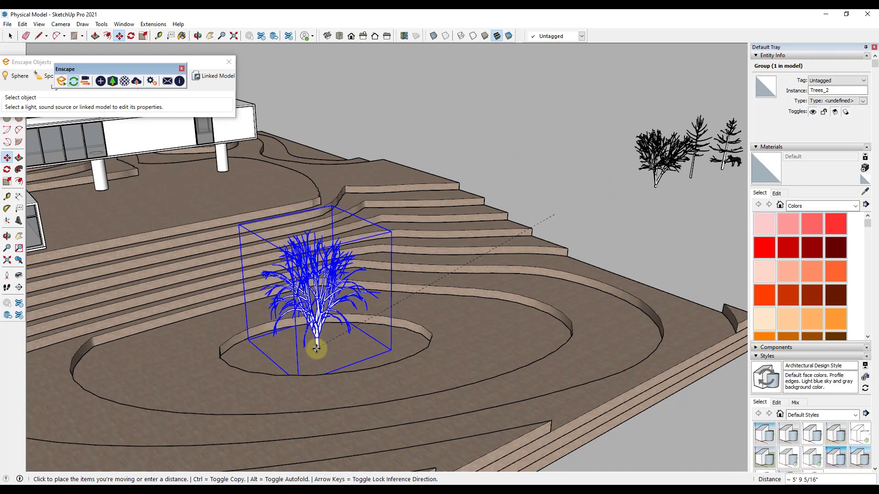
{"action": "left_click", "coordinate": [286, 325]}
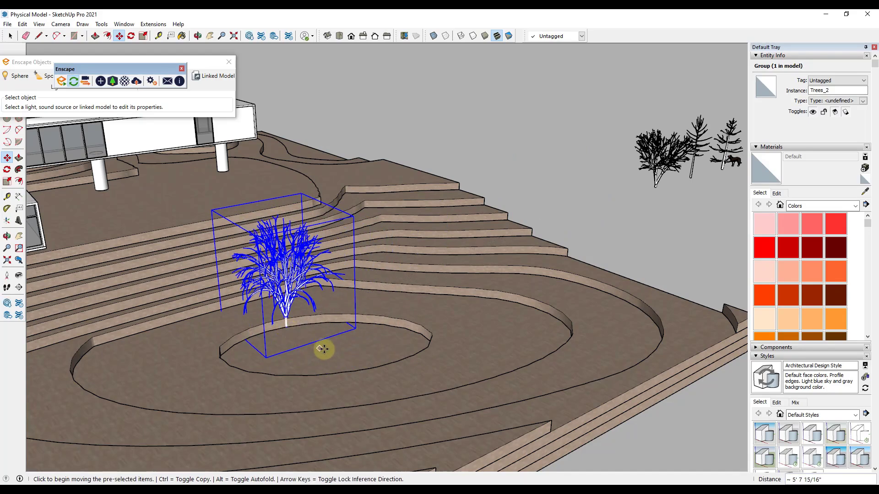
{"action": "left_click", "coordinate": [286, 327]}
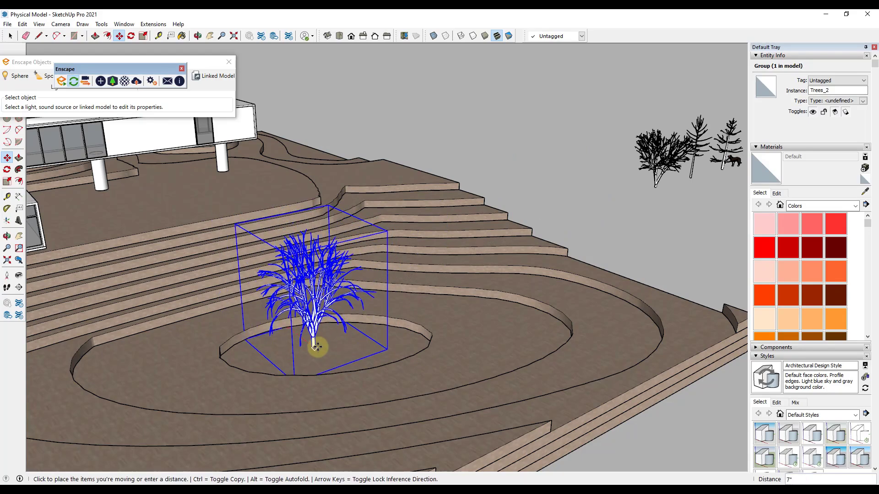
{"action": "left_click", "coordinate": [321, 350]}
Scale up the tree in the oval recess and recentre it there
{"action": "key", "text": "s"}
{"action": "left_click_drag", "start_coordinate": [395, 234], "coordinate": [444, 199]}
{"action": "key", "text": "m"}
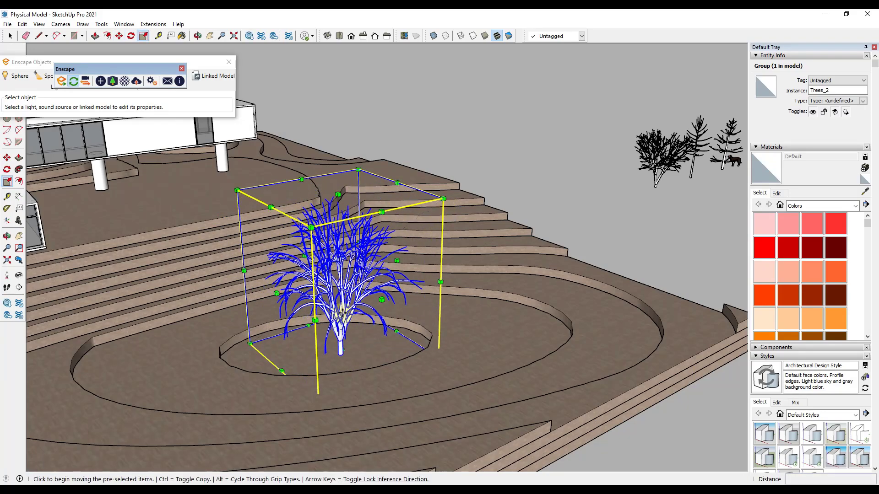
{"action": "left_click", "coordinate": [338, 358]}
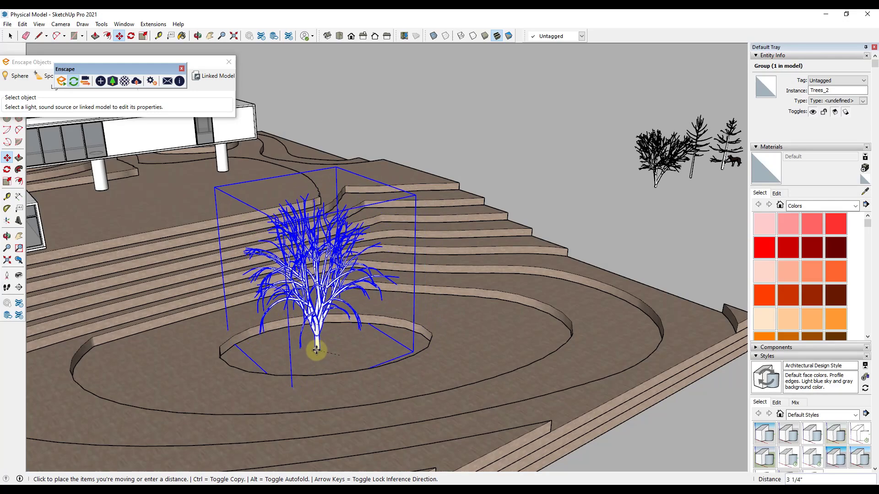
{"action": "left_click", "coordinate": [316, 350]}
{"action": "scroll", "coordinate": [430, 298], "scroll_direction": "down", "scroll_amount": 5}
{"action": "key", "text": "space"}
Move the second broad bare tree onto the terrain slope beside the near end of the house
{"action": "left_click", "coordinate": [600, 211]}
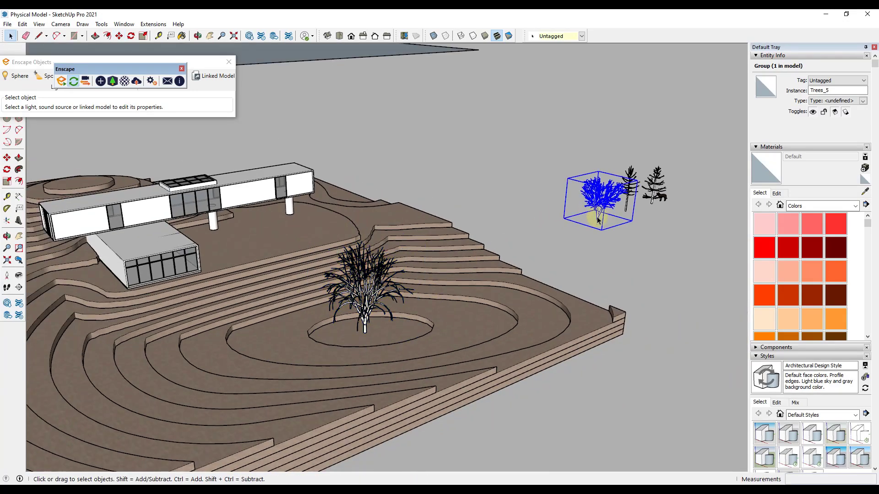
{"action": "key", "text": "m"}
{"action": "left_click", "coordinate": [596, 221]}
{"action": "scroll", "coordinate": [476, 216], "scroll_direction": "down", "scroll_amount": 4}
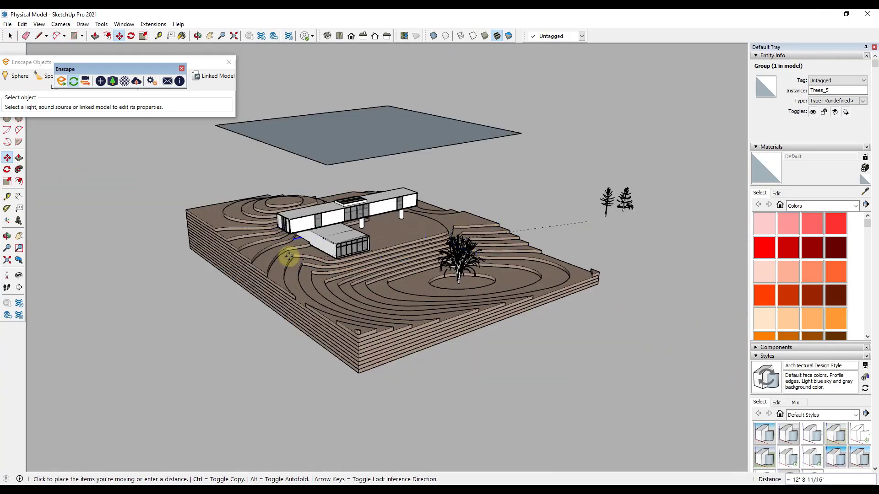
{"action": "left_click", "coordinate": [263, 259]}
{"action": "key", "text": "space"}
Try to move the conifer next to the animal figure onto the flat terrace by the upper volume, and undo the move
{"action": "left_click", "coordinate": [606, 203]}
{"action": "scroll", "coordinate": [620, 214], "scroll_direction": "up", "scroll_amount": 3}
{"action": "left_click", "coordinate": [634, 210]}
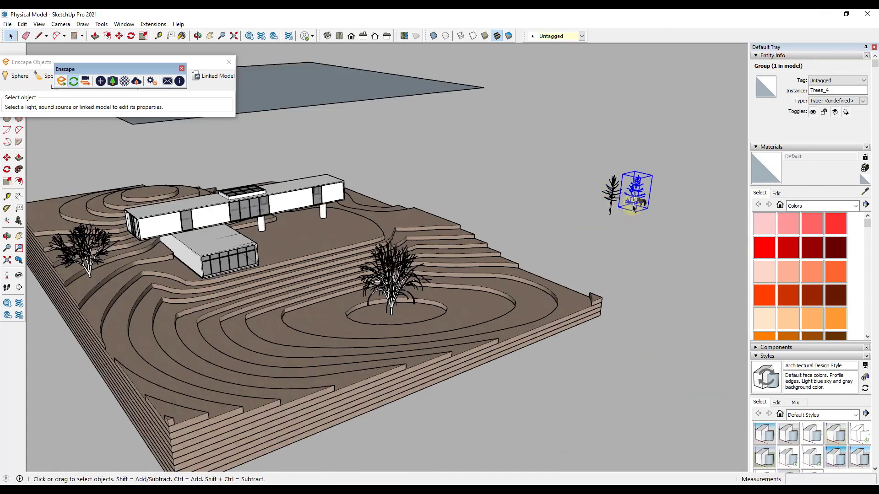
{"action": "key", "text": "m"}
{"action": "left_click", "coordinate": [633, 208]}
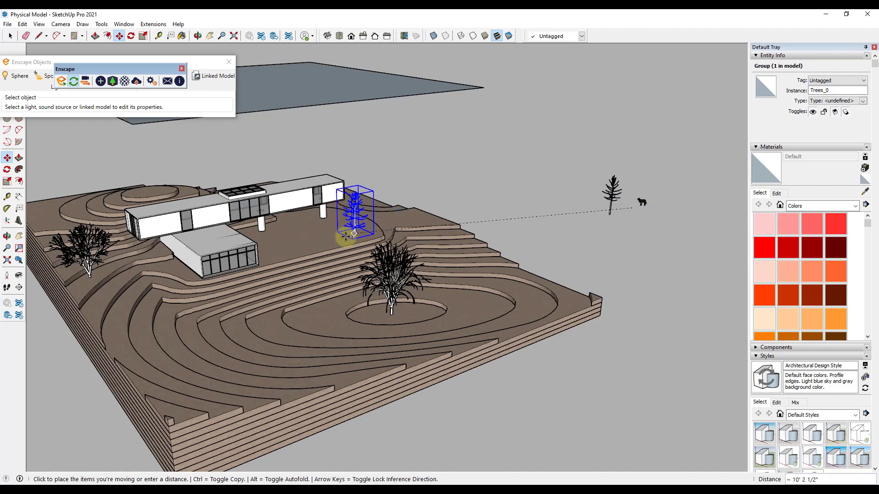
{"action": "left_click", "coordinate": [306, 238]}
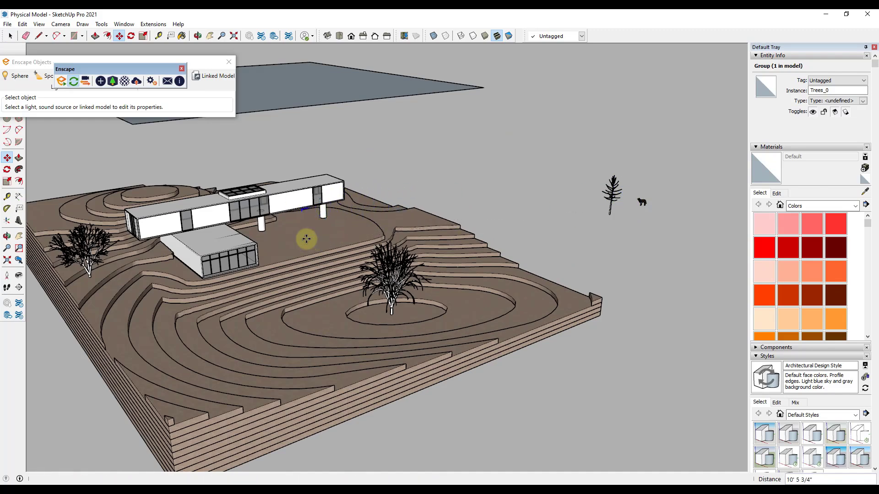
{"action": "key", "text": "ctrl+z"}
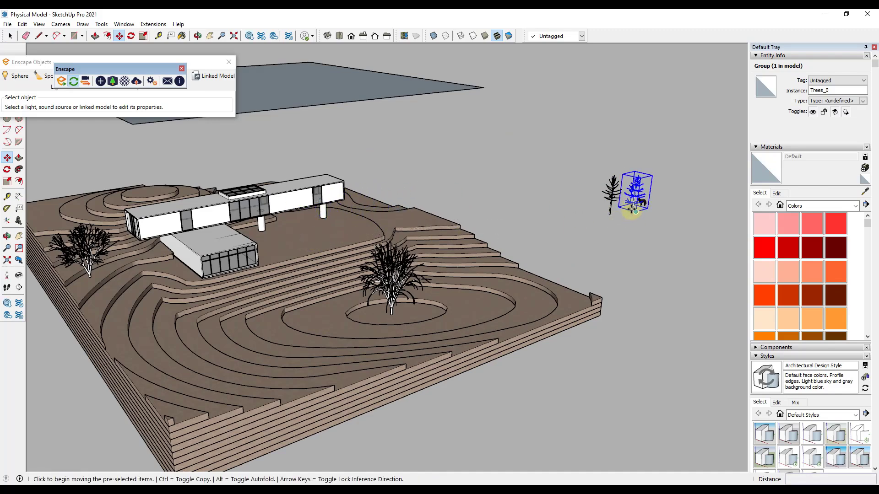
Place the conifer on the flat terrace in front of the upper volume and add a smaller copy near the terrain's far edge
{"action": "left_click", "coordinate": [632, 211]}
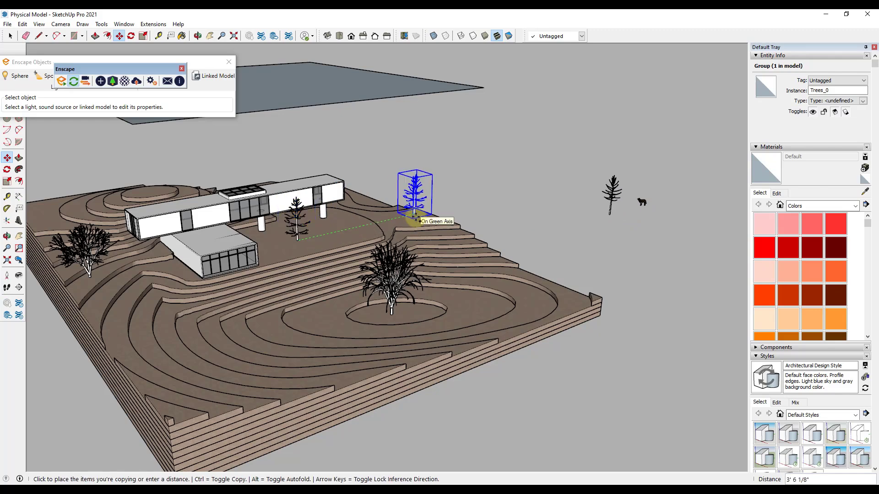
{"action": "left_click", "coordinate": [384, 219]}
{"action": "key", "text": "space"}
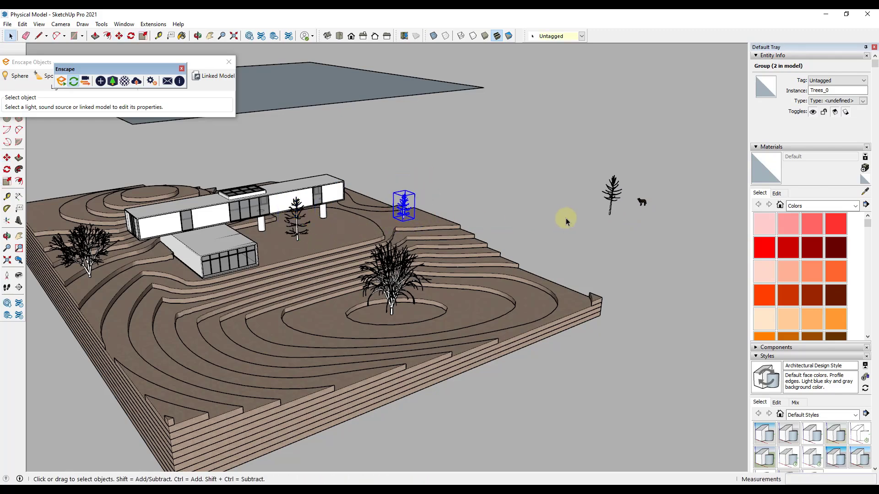
Move the remaining conifer onto the stepped slope in front of the lower volume's near side
{"action": "key", "text": "m"}
{"action": "left_click", "coordinate": [613, 211]}
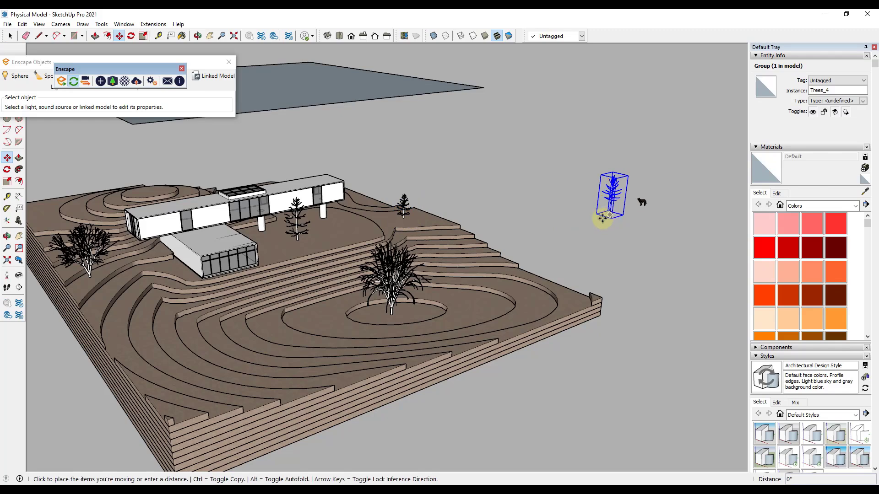
{"action": "left_click", "coordinate": [147, 344]}
{"action": "left_click", "coordinate": [143, 336]}
Copy the slope's conifer to the terrain's front edge, scale the copy down, and copy it again to the far front corner
{"action": "left_click", "coordinate": [289, 384]}
{"action": "key", "text": "s"}
{"action": "left_click", "coordinate": [252, 315]}
{"action": "key", "text": "m"}
{"action": "left_click", "coordinate": [289, 384]}
{"action": "left_click", "coordinate": [569, 302]}
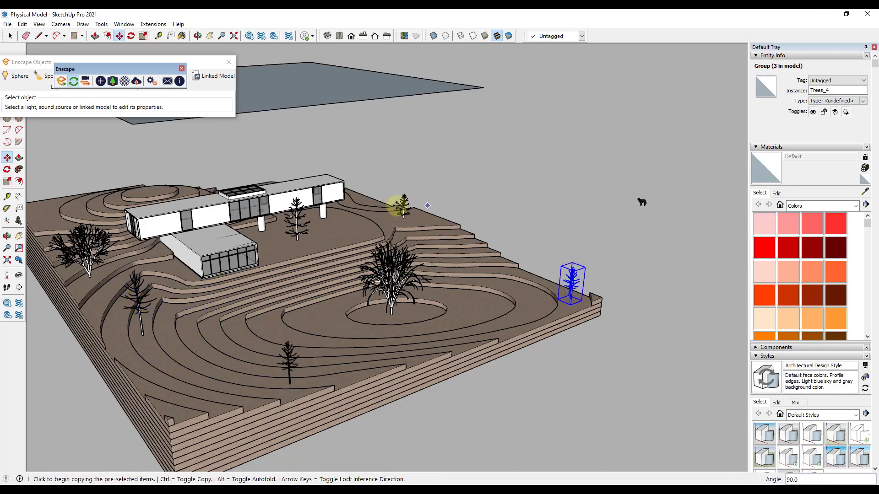
Switch to the Enscape window and examine the placed trees in the render
{"action": "mouse_move", "coordinate": [596, 482]}
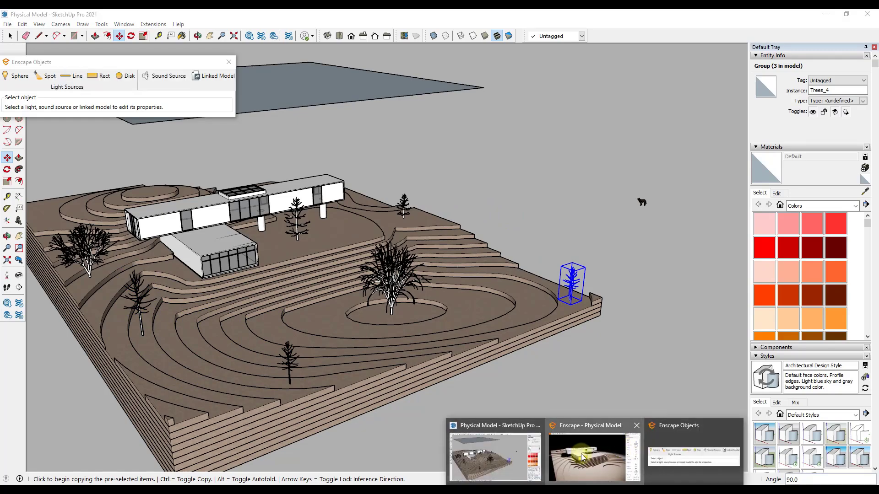
{"action": "left_click", "coordinate": [599, 458]}
{"action": "left_click_drag", "start_coordinate": [524, 242], "coordinate": [524, 241]}
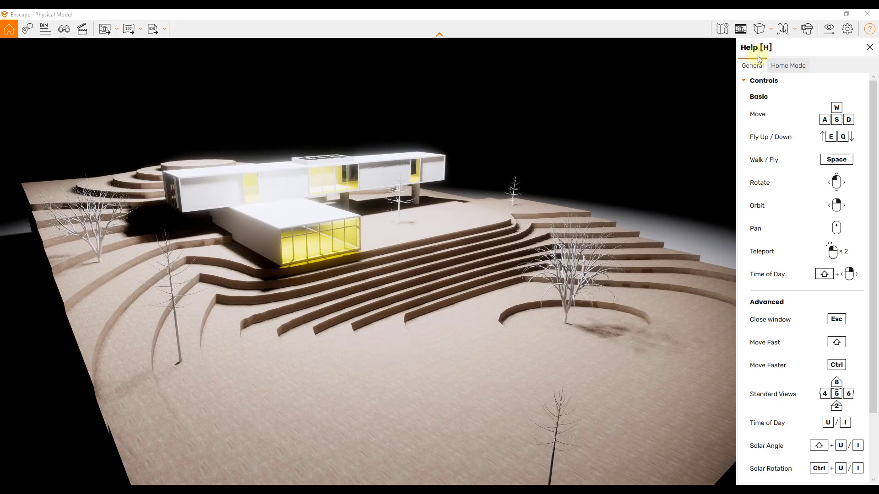
Try the White and Polystyrol style modes in the visual settings and set the render's mode to White
{"action": "left_click", "coordinate": [828, 28]}
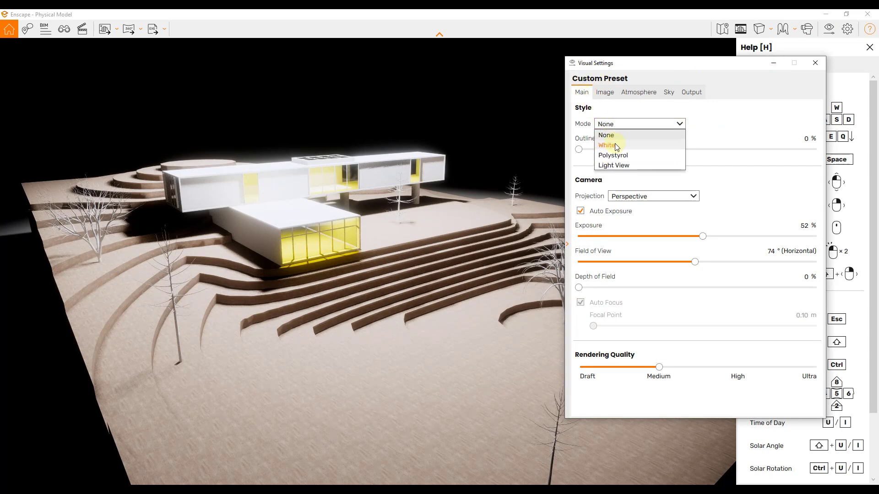
{"action": "left_click", "coordinate": [616, 141]}
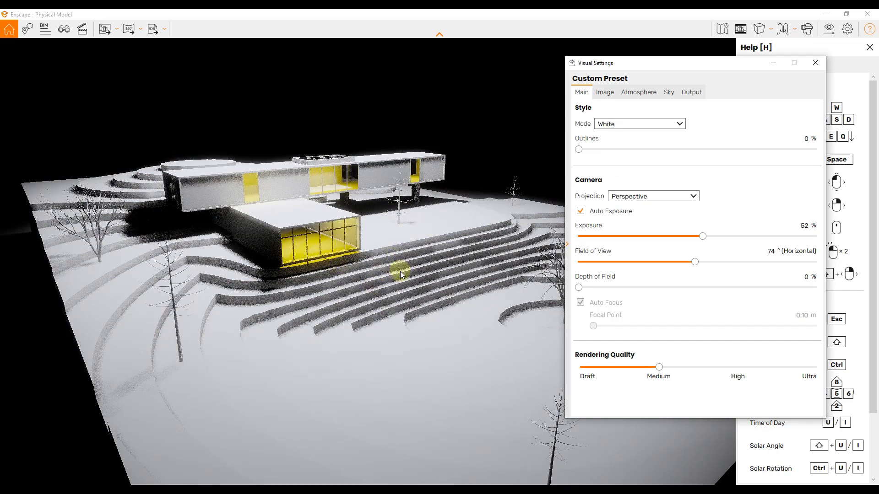
{"action": "left_click", "coordinate": [641, 124]}
{"action": "left_click", "coordinate": [608, 153]}
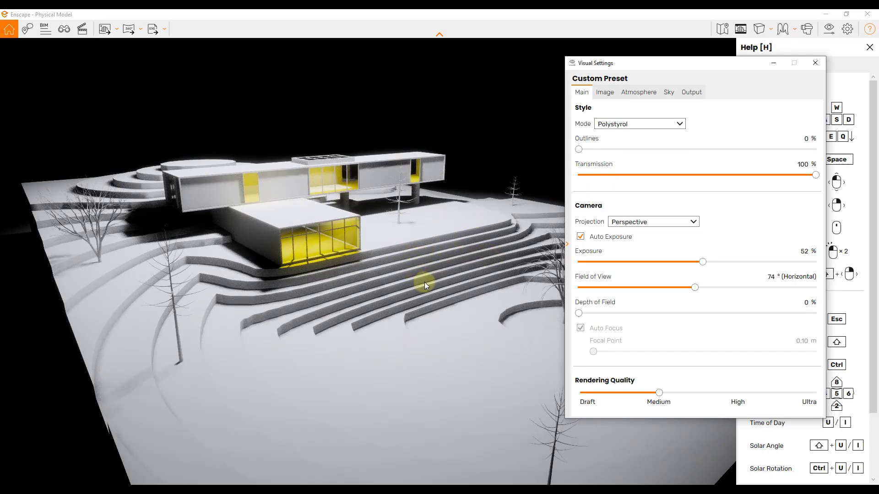
{"action": "left_click_drag", "start_coordinate": [425, 284], "coordinate": [398, 281]}
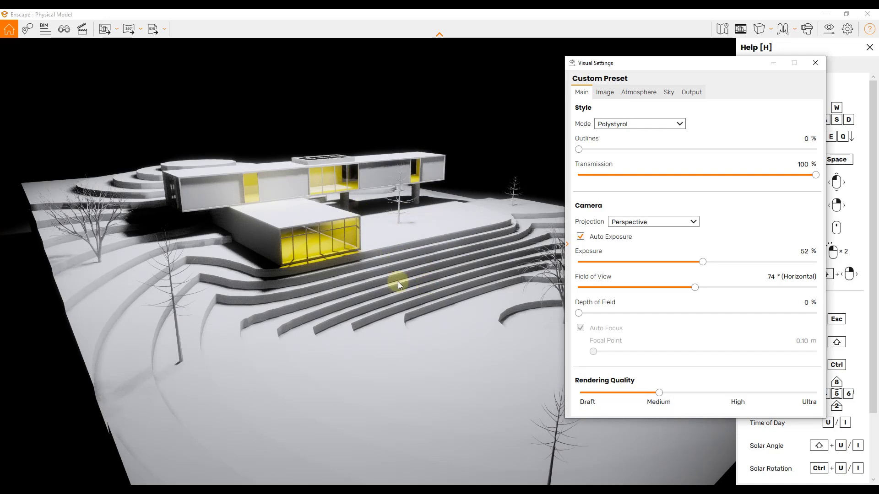
{"action": "left_click", "coordinate": [623, 123]}
{"action": "left_click", "coordinate": [619, 146]}
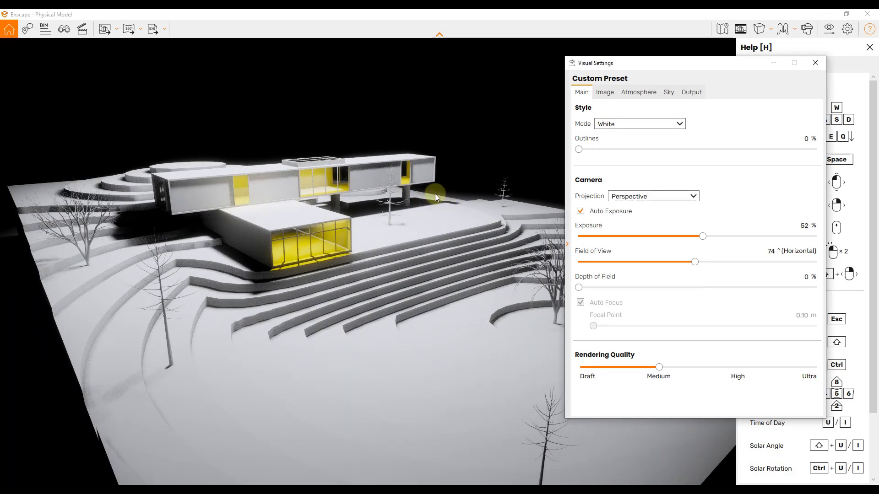
Export a closer view of the house and stepped terrain as a PNG screenshot to the Pictures > Enscape folder, keeping the suggested file name
{"action": "left_click_drag", "start_coordinate": [409, 240], "coordinate": [468, 292]}
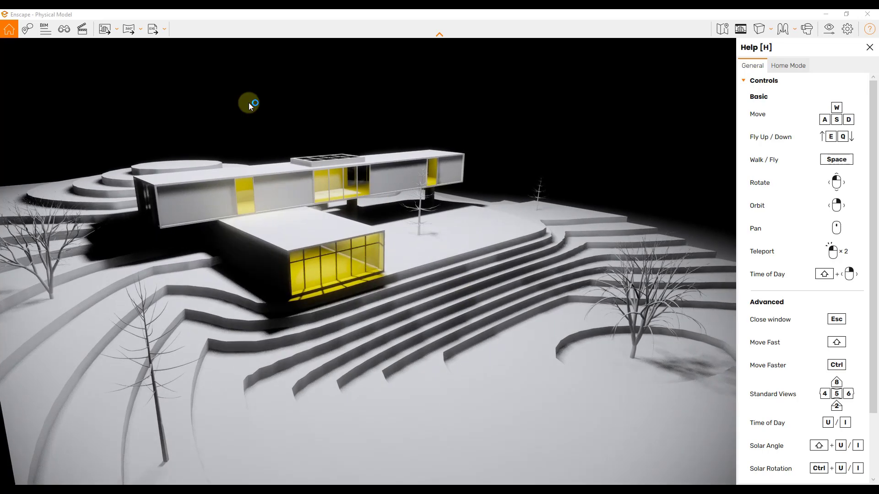
{"action": "left_click", "coordinate": [105, 28]}
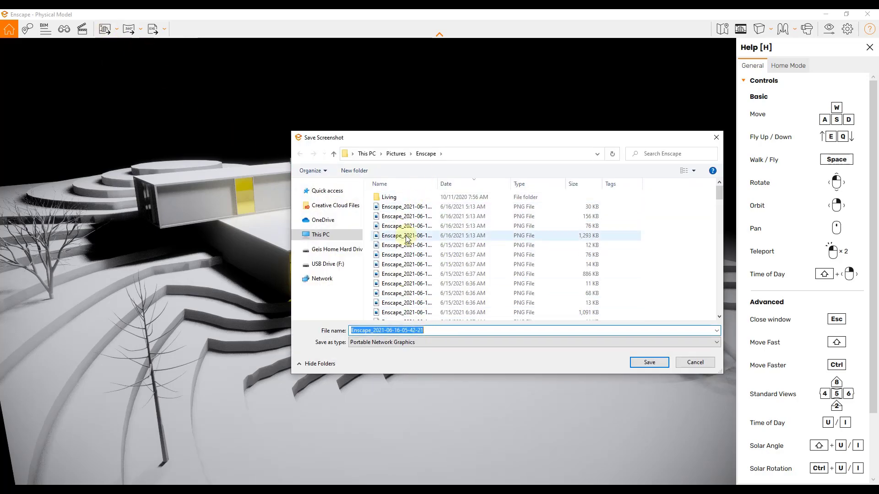
{"action": "left_click", "coordinate": [659, 365]}
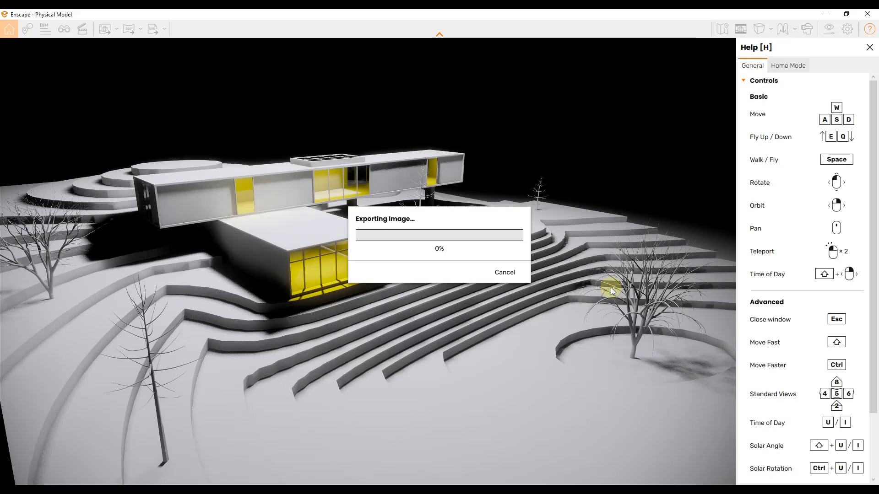